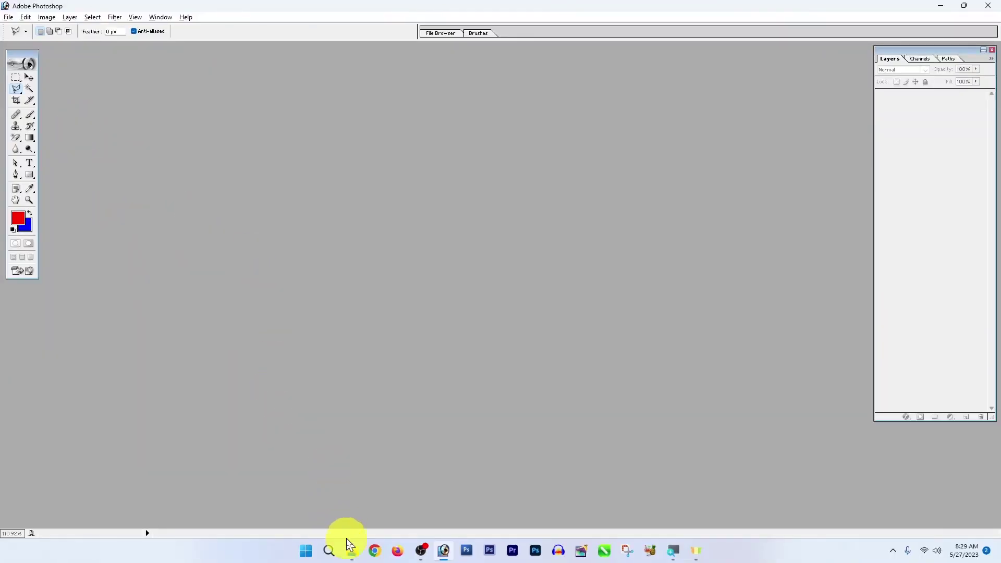
Open img a01 (5) and img a01 (13) from the Part - 3 folder and arrange their windows side by side
mouse_move(351, 550)
left_click(364, 506)
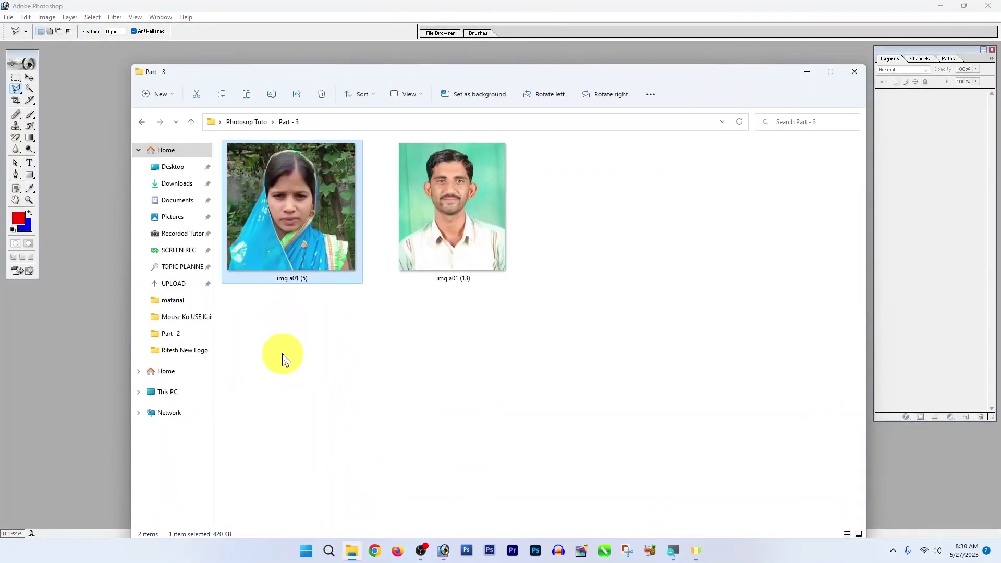
left_click_drag(282, 355, 513, 233)
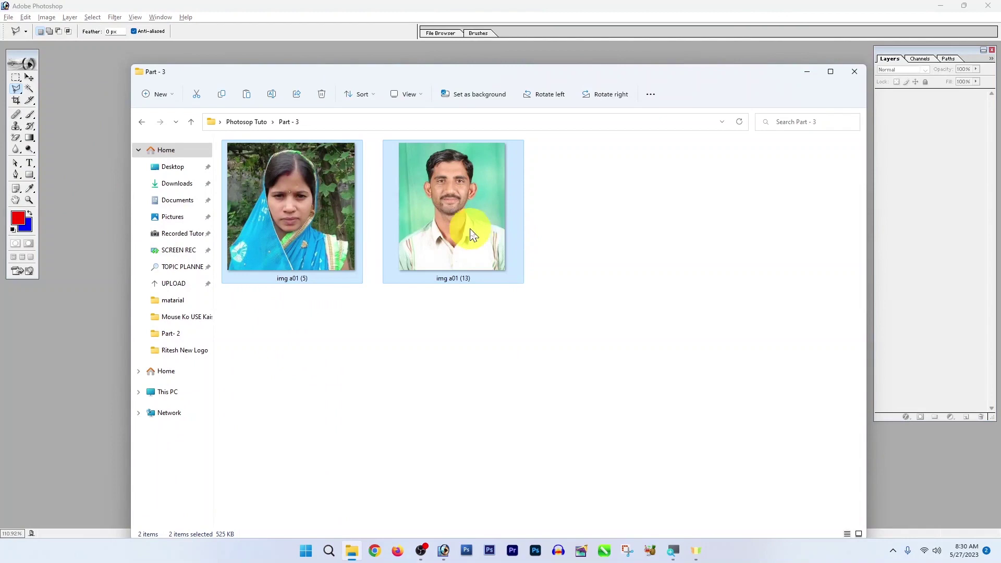
left_click_drag(458, 209, 74, 195)
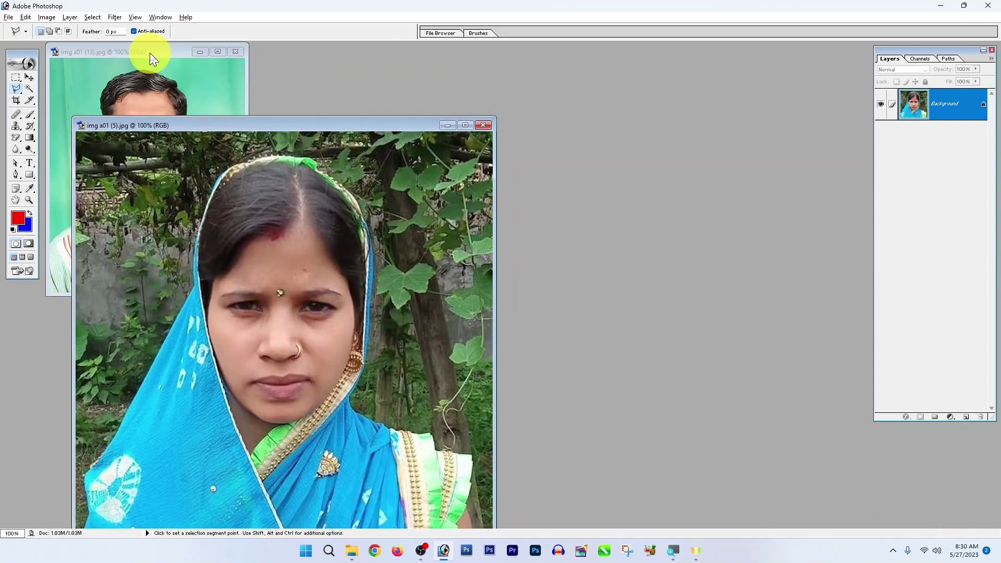
left_click_drag(150, 52, 642, 68)
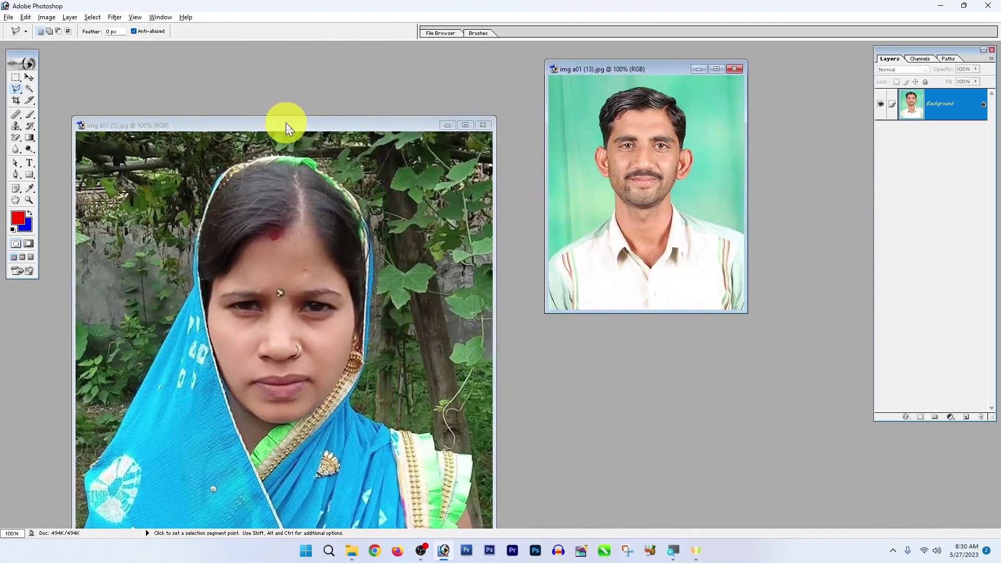
left_click_drag(286, 123, 296, 61)
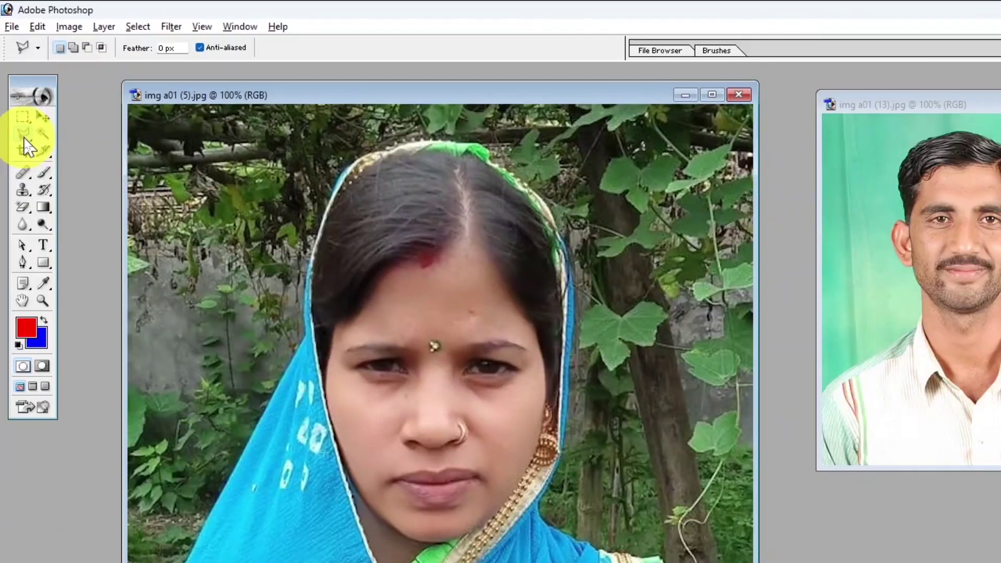
Select the background to the left of the woman in img a01 (5), following her blue veil, with the Polygonal Lasso Tool
right_click(17, 92)
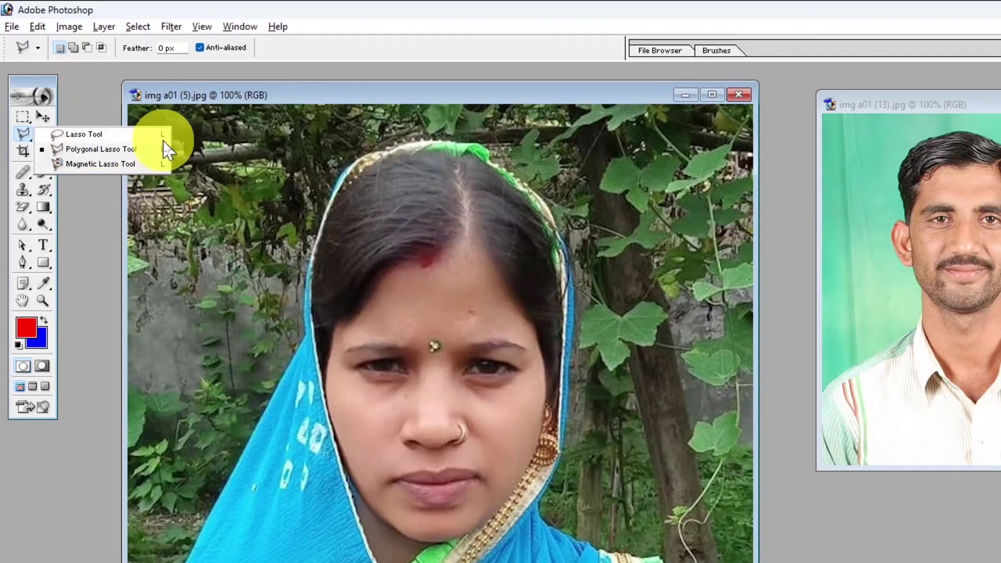
left_click(27, 140)
left_click(27, 140)
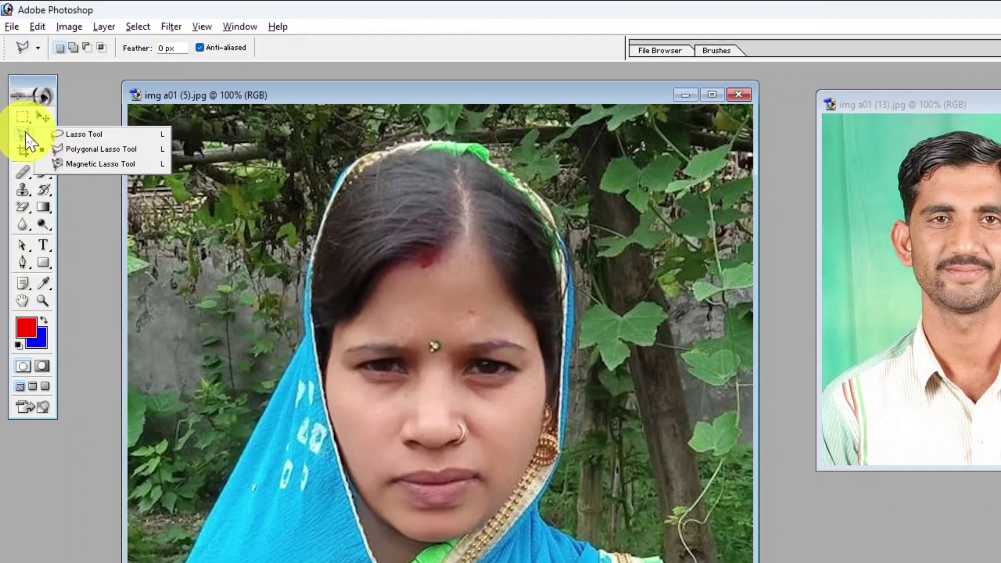
left_click(103, 149)
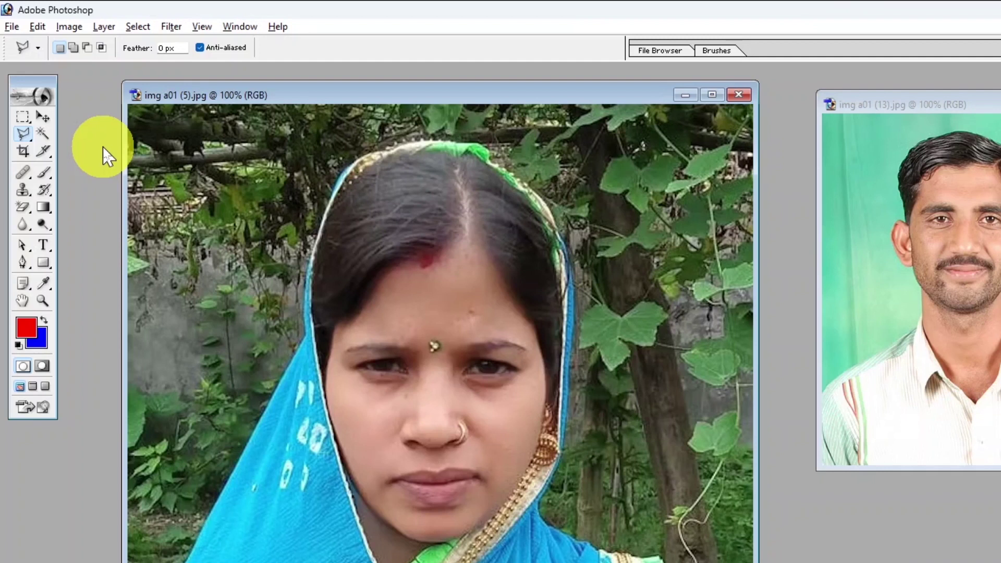
key("ctrl+0")
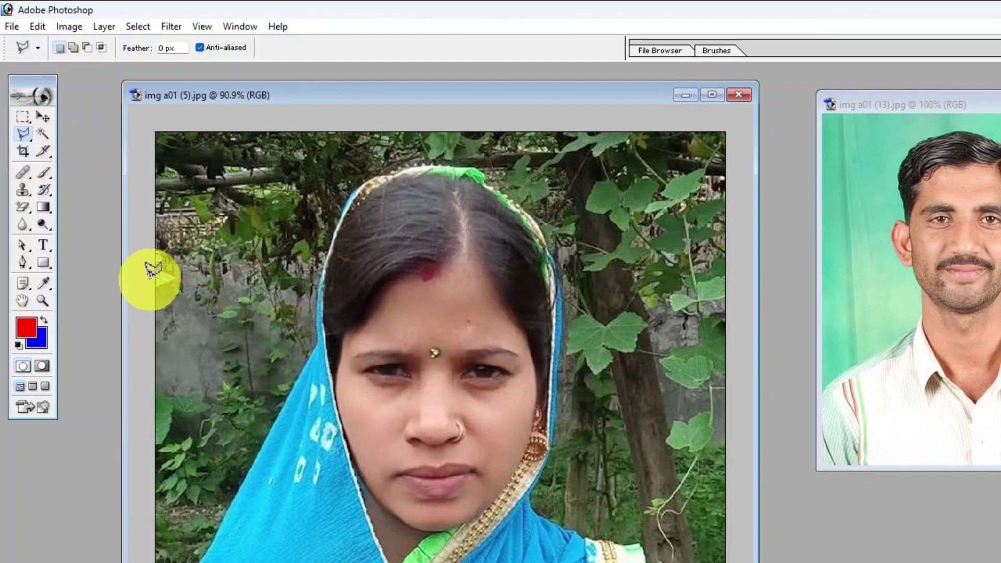
left_click(139, 284)
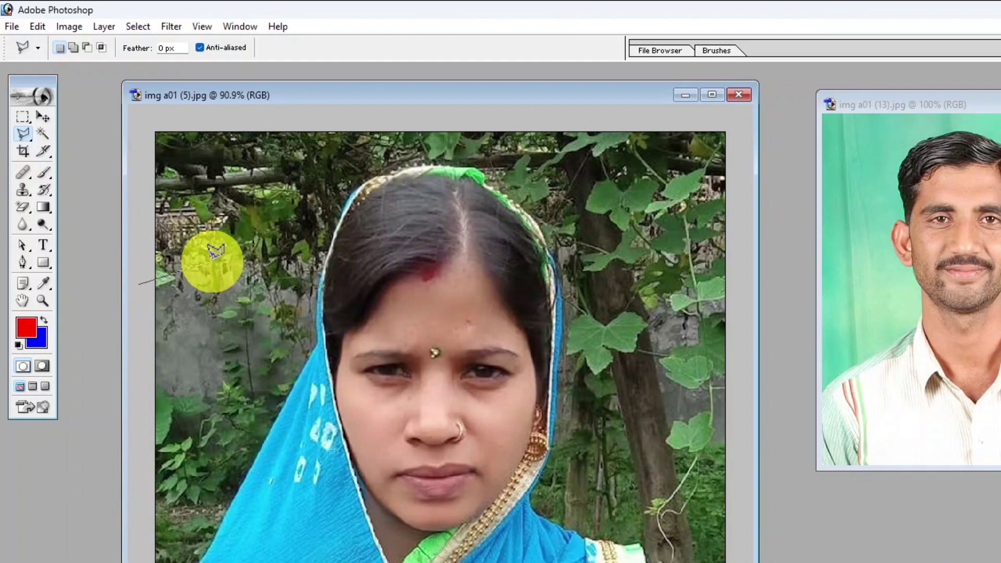
left_click(317, 286)
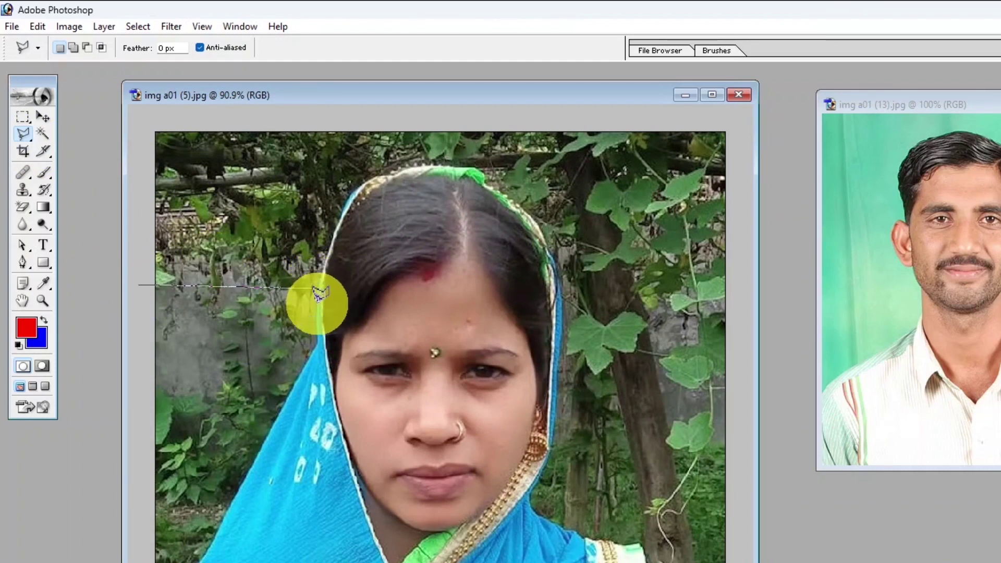
left_click(314, 344)
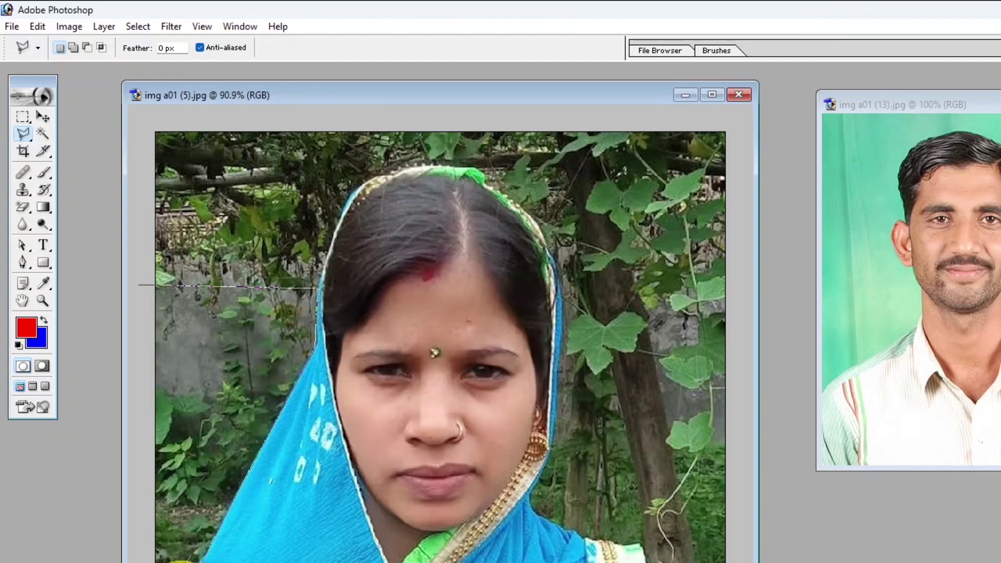
left_click(99, 392)
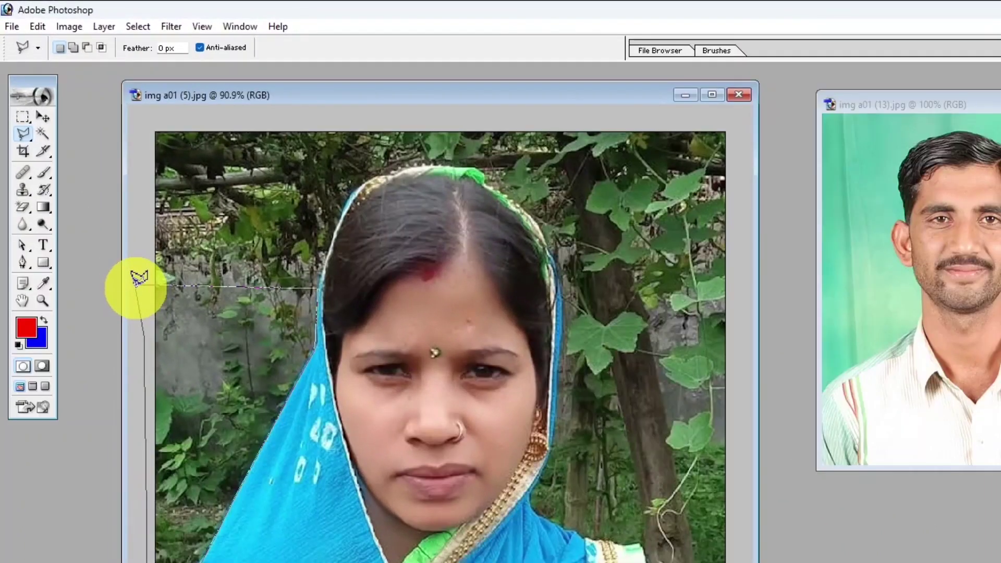
left_click(140, 279)
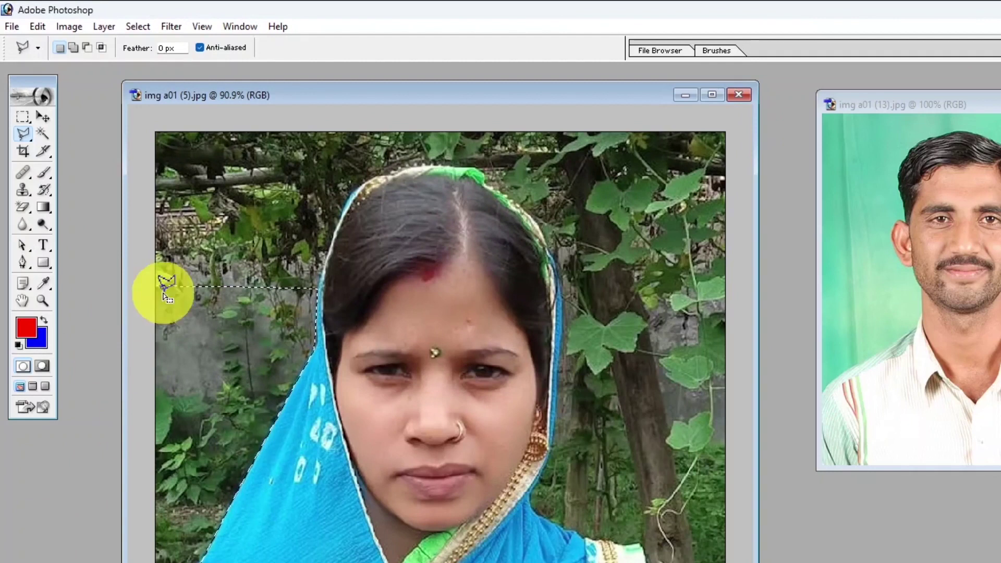
Set the background colour to a bright turquoise in the Color Picker
left_click(39, 346)
left_click(669, 155)
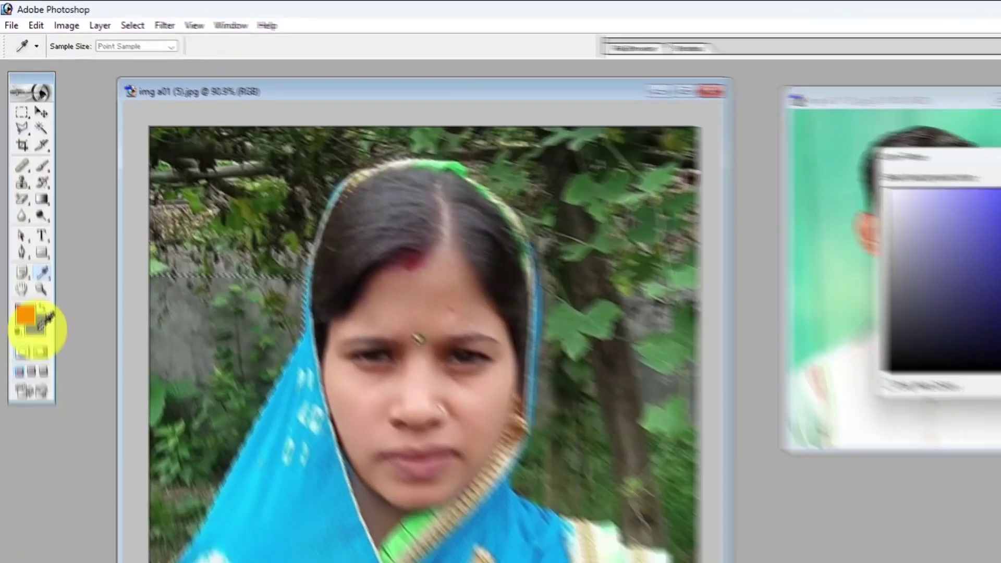
left_click_drag(668, 155, 510, 85)
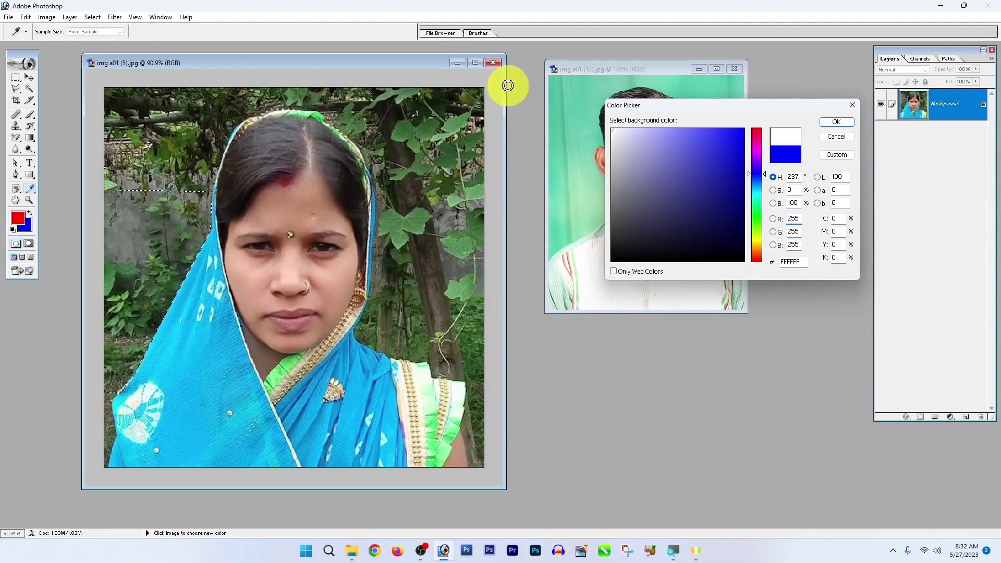
left_click(760, 203)
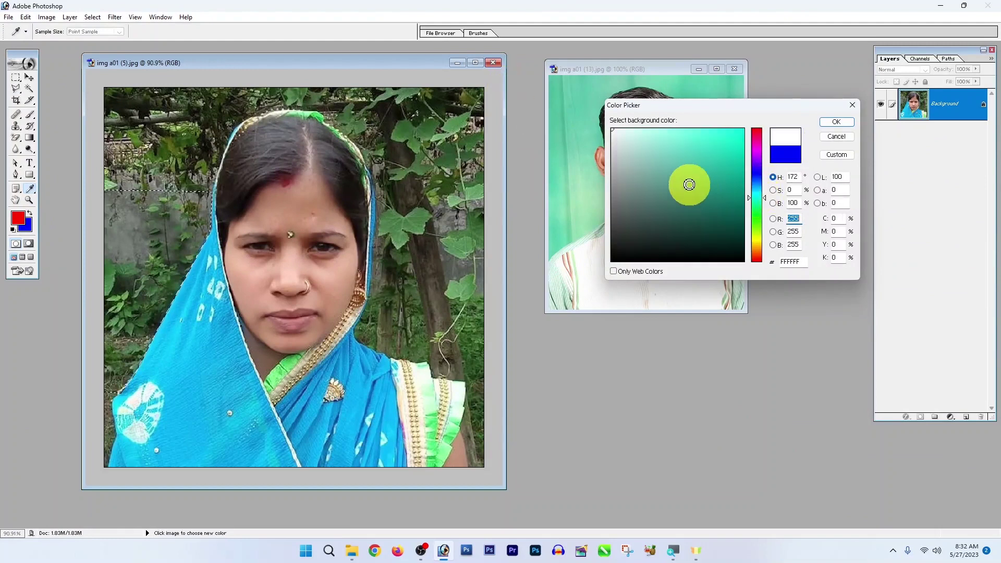
left_click(688, 183)
left_click(836, 122)
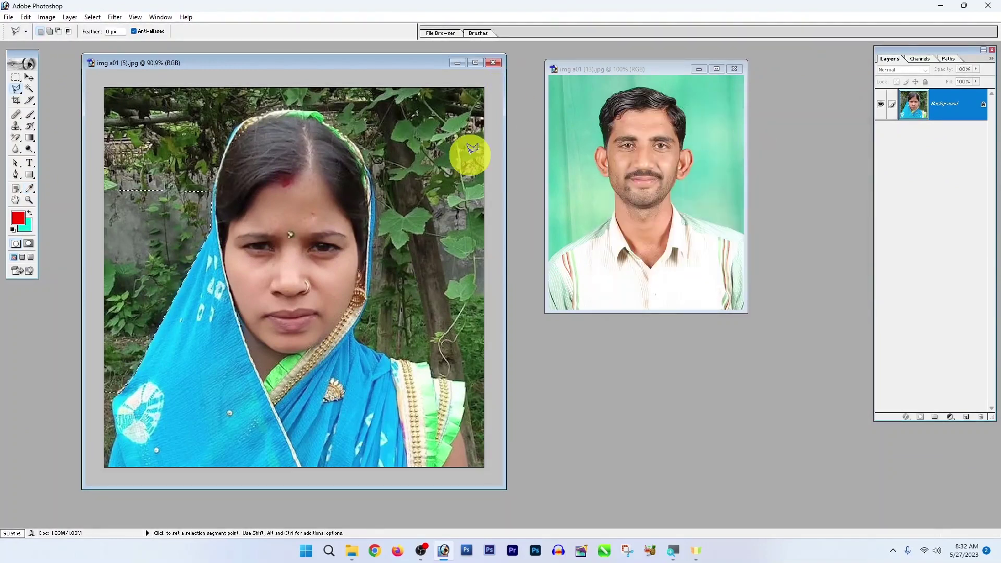
Fill the selected area beside the veil with the background colour and undo the fill
key("ctrl+BackSpace")
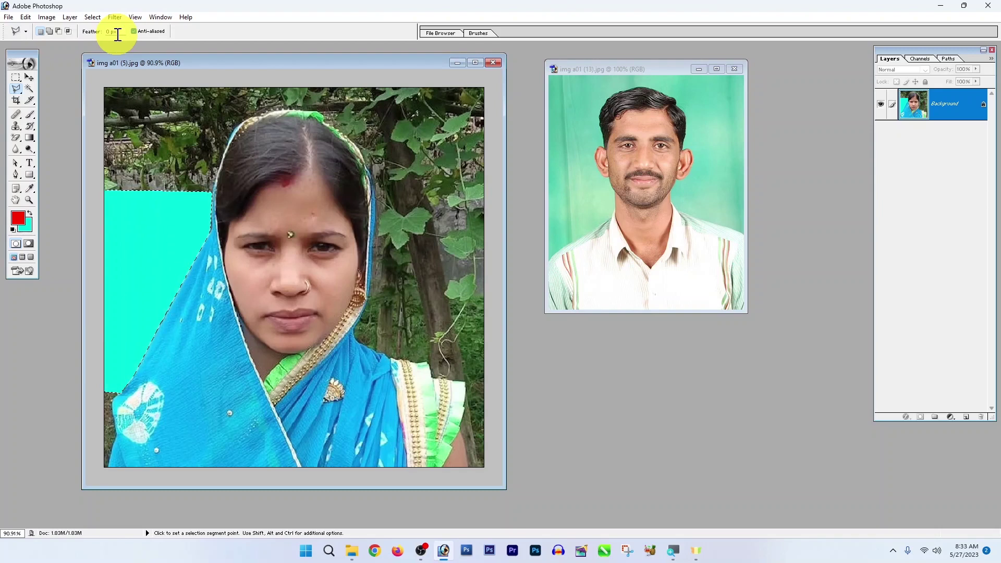
key("ctrl+z")
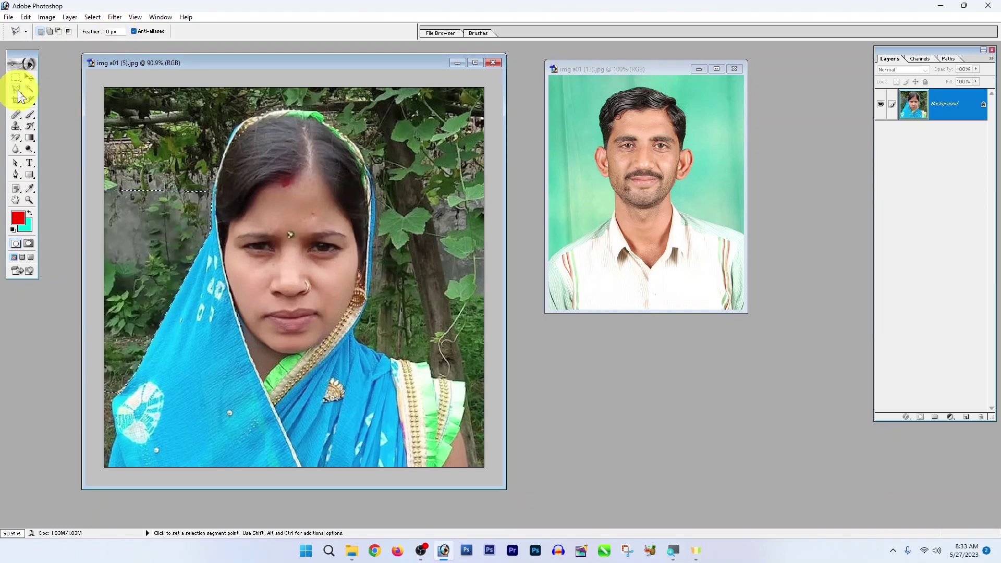
Switch to the freehand Lasso Tool and clear the polygonal selection
left_click(17, 91)
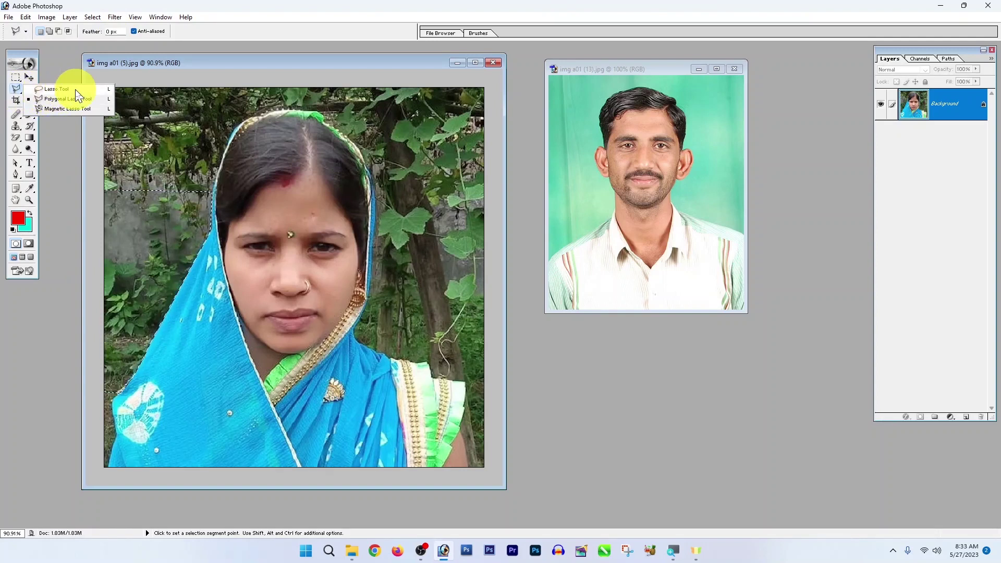
left_click(57, 90)
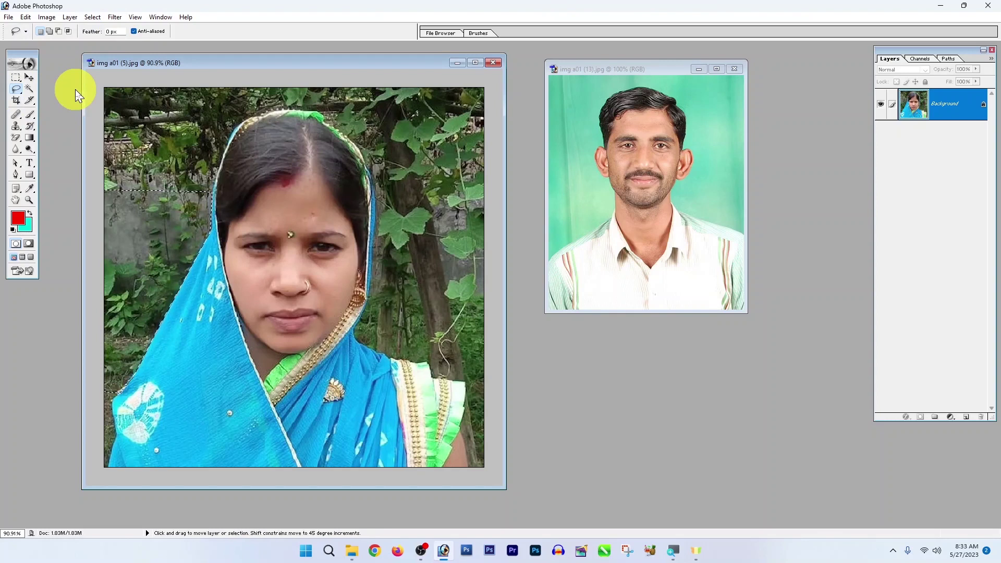
left_click(163, 137)
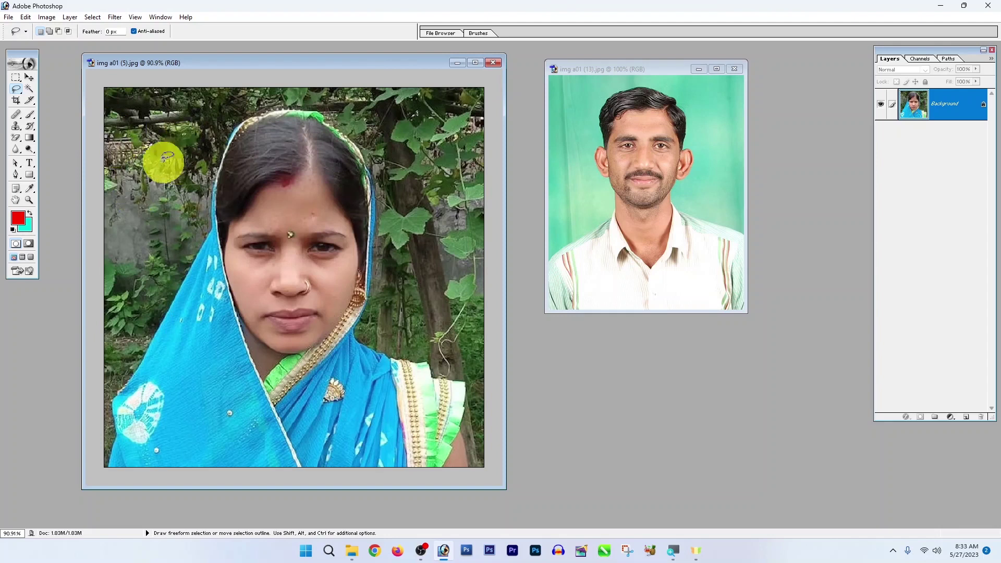
Outline a small patch of background at the left edge of the woman's photo with the Polygonal Lasso Tool
left_click(18, 90)
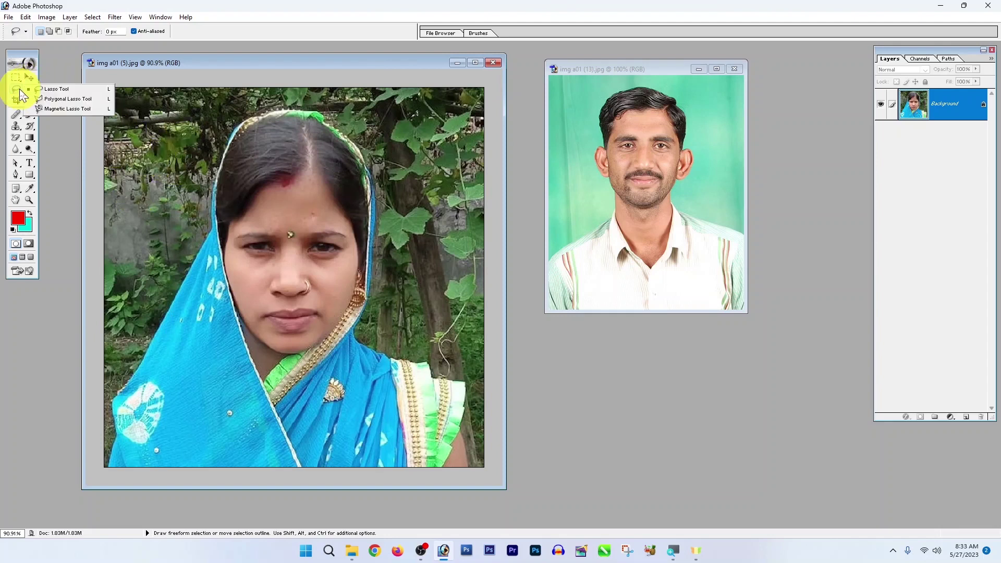
left_click(64, 100)
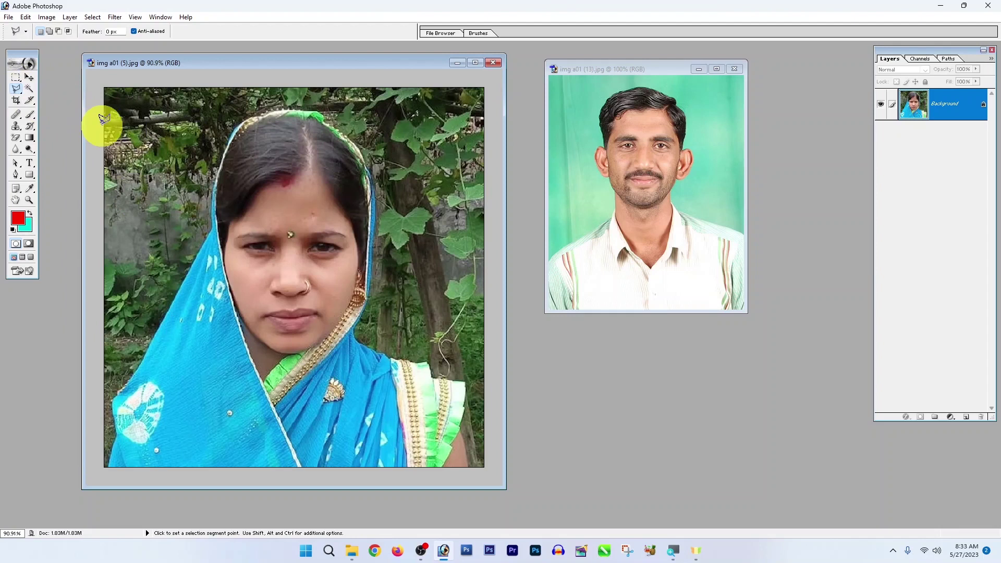
left_click(140, 153)
left_click(148, 182)
left_click(145, 215)
left_click(105, 218)
left_click(92, 162)
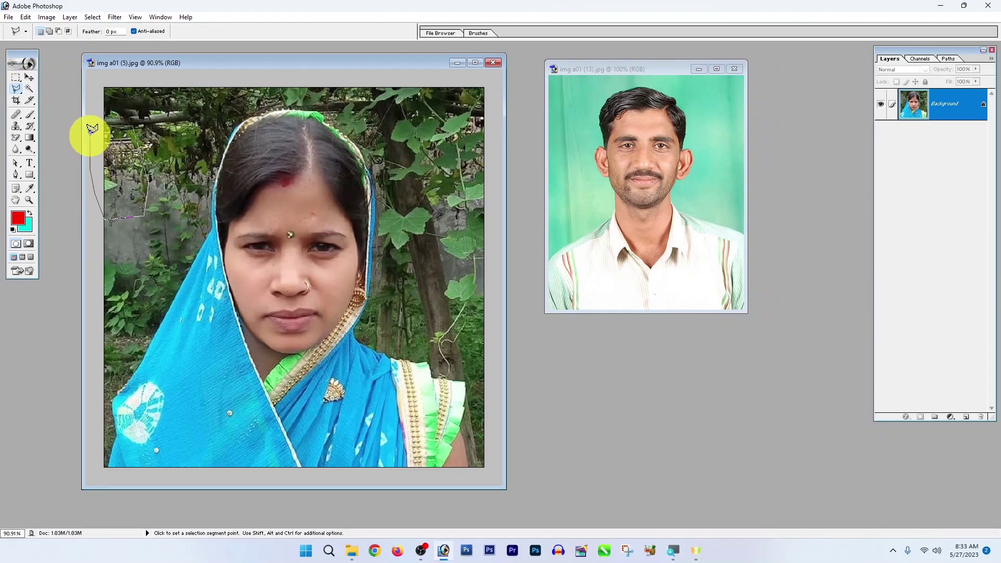
left_click(91, 128)
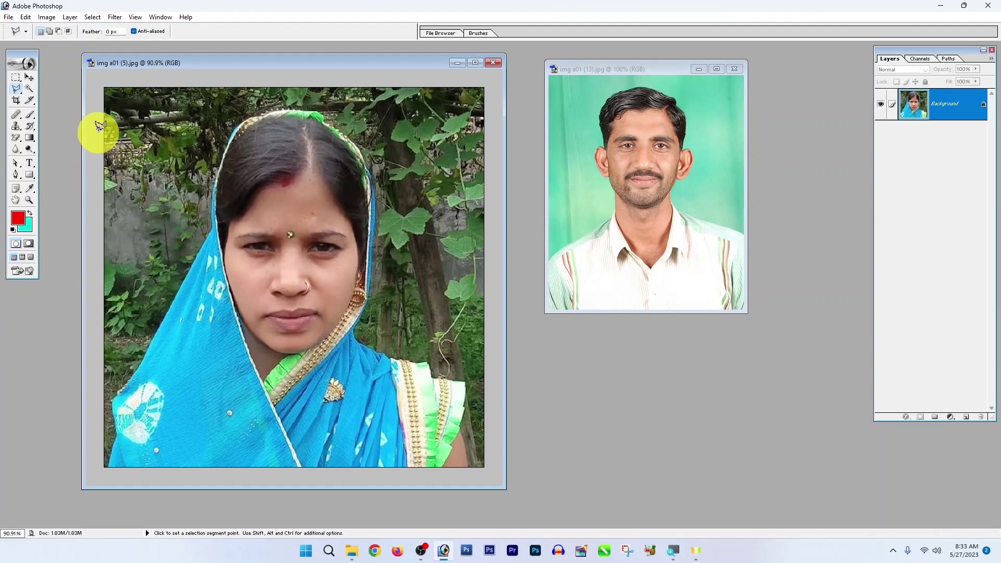
Draw a freehand Lasso selection around the background to the left of the woman, along the edge of her veil
left_click(16, 90)
left_click(52, 98)
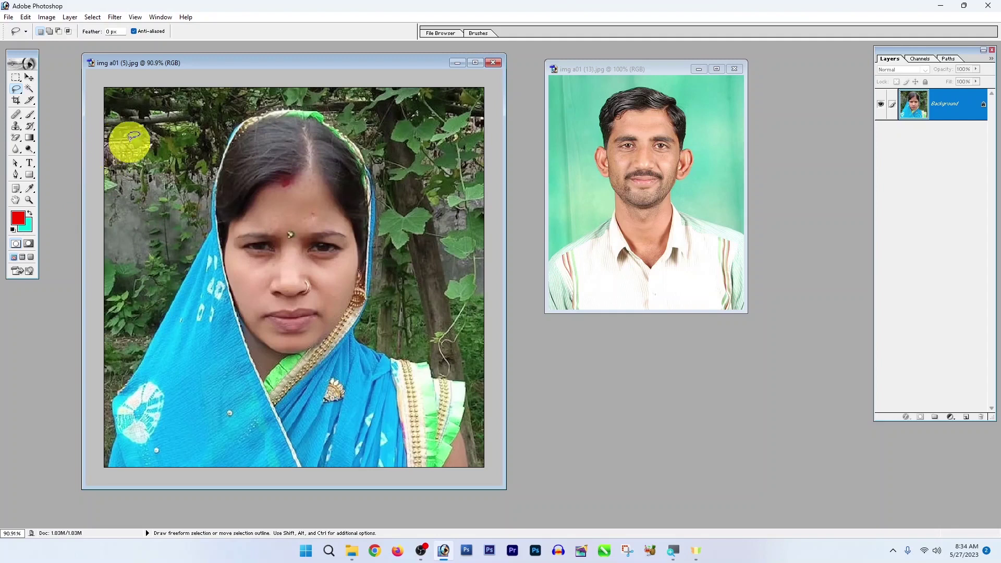
mouse_move(166, 148)
left_mouse_down()
mouse_move(213, 172)
mouse_move(211, 211)
mouse_move(147, 324)
left_mouse_up()
left_click_drag(97, 306, 97, 159)
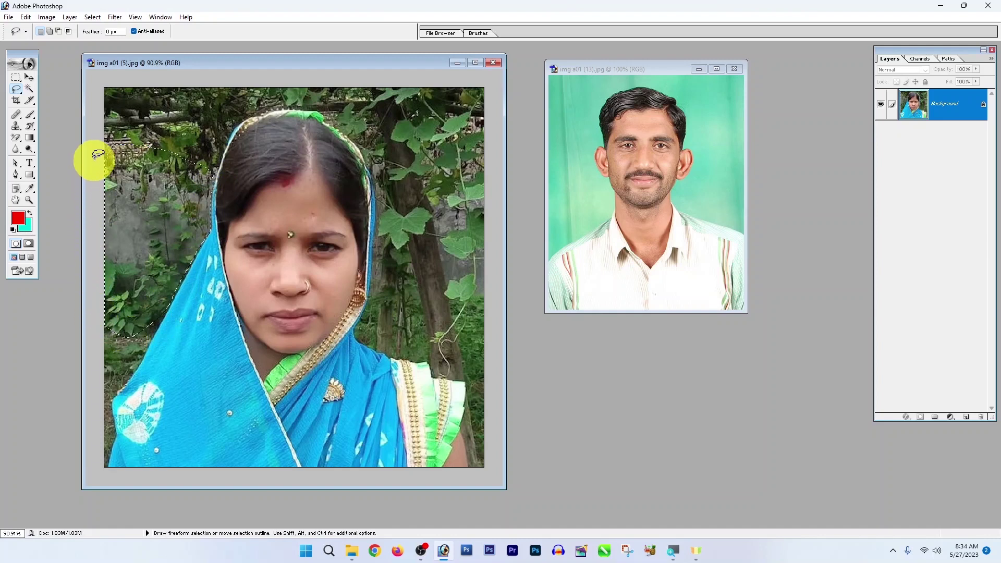
Inspect the freehand selection up close along the veil and deselect it
scroll(139, 205, "down", 2)
scroll(123, 246, "up", 7)
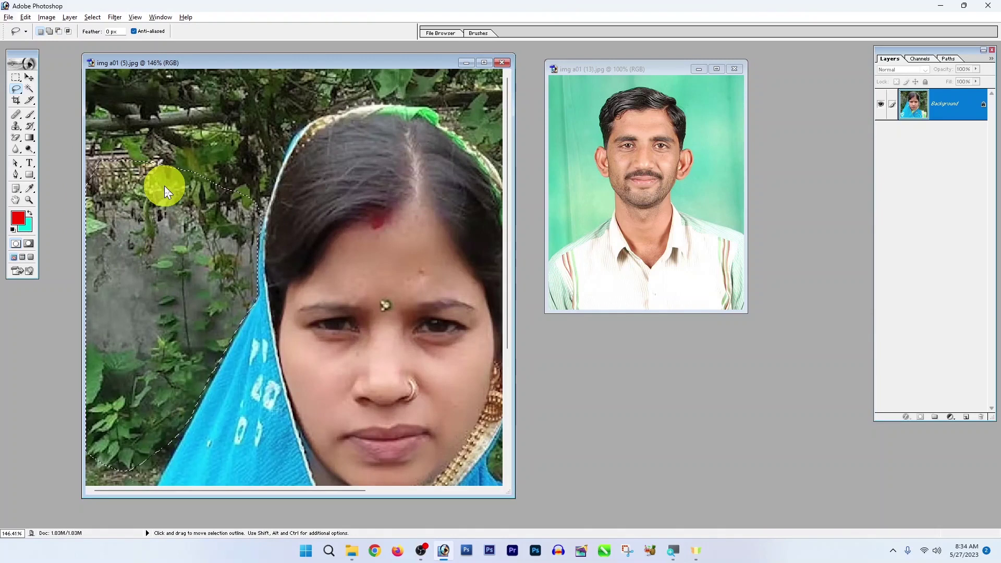
right_click(17, 90)
left_click(138, 143)
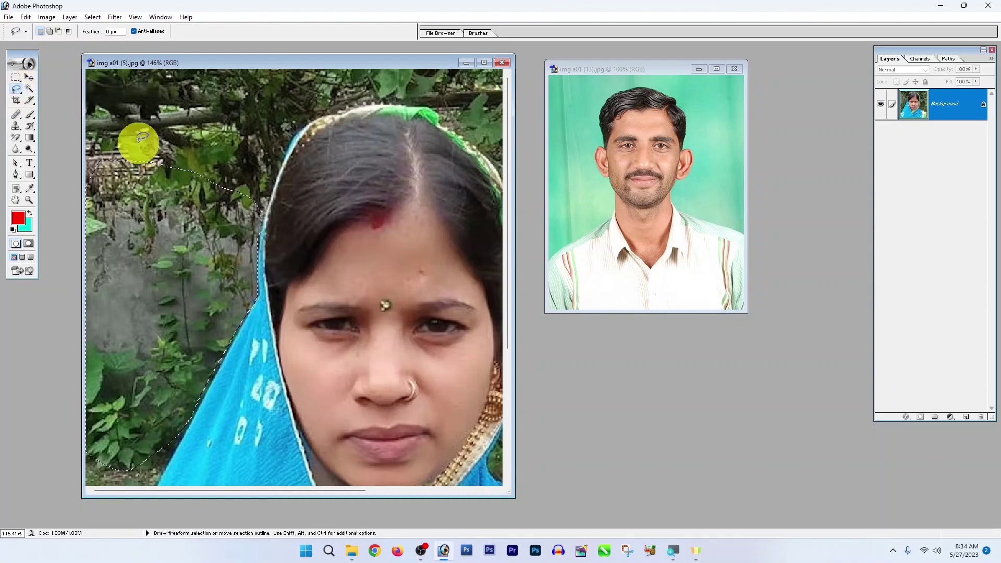
right_click(140, 144)
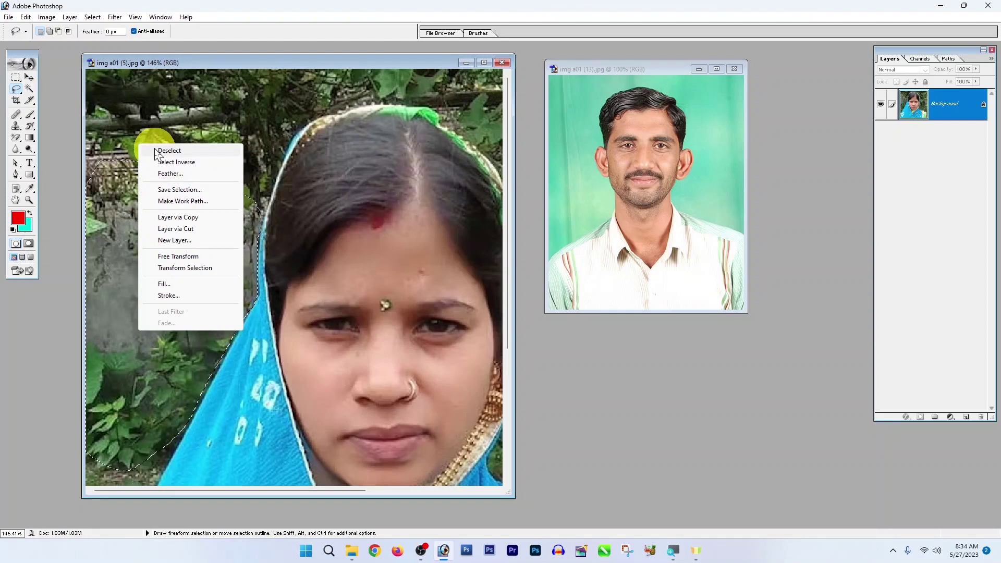
left_click(157, 151)
Draw a freehand Lasso selection around the background beside the woman's head and veil, and deselect it
mouse_move(108, 106)
left_mouse_down()
mouse_move(250, 100)
mouse_move(291, 132)
mouse_move(282, 164)
left_mouse_up()
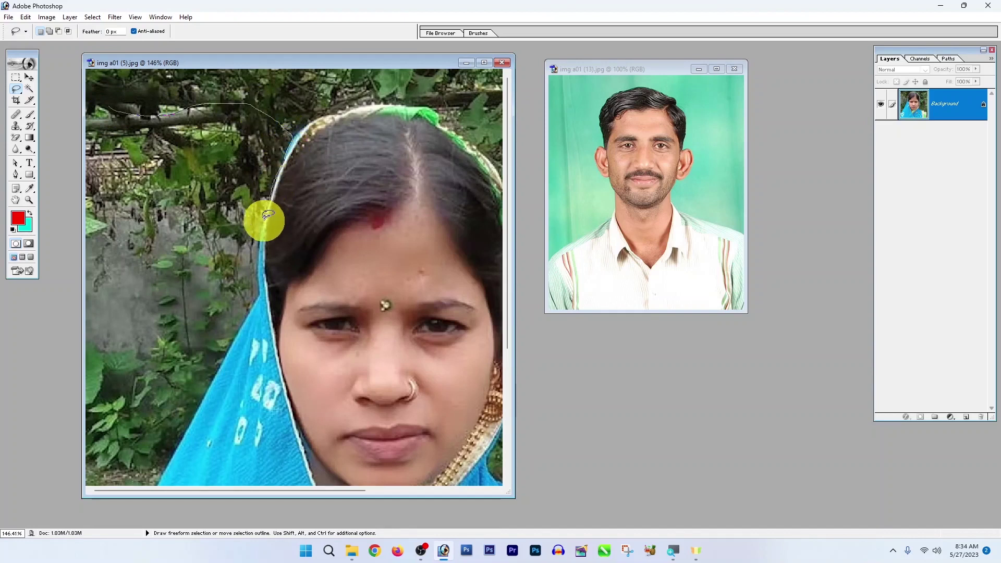
mouse_move(255, 306)
left_mouse_down()
mouse_move(218, 357)
mouse_move(193, 363)
mouse_move(165, 320)
mouse_move(114, 168)
left_mouse_up()
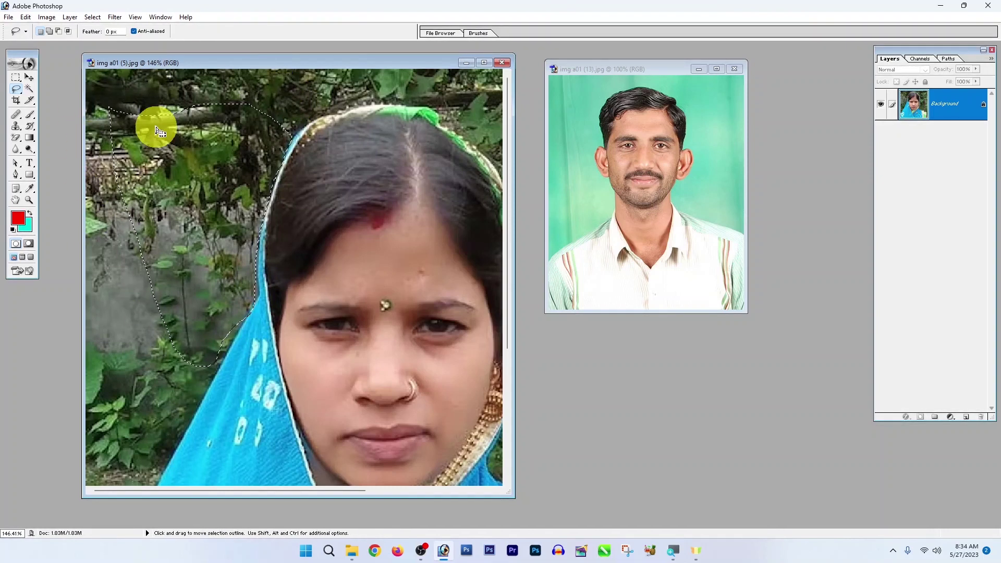
right_click(140, 131)
left_click(177, 138)
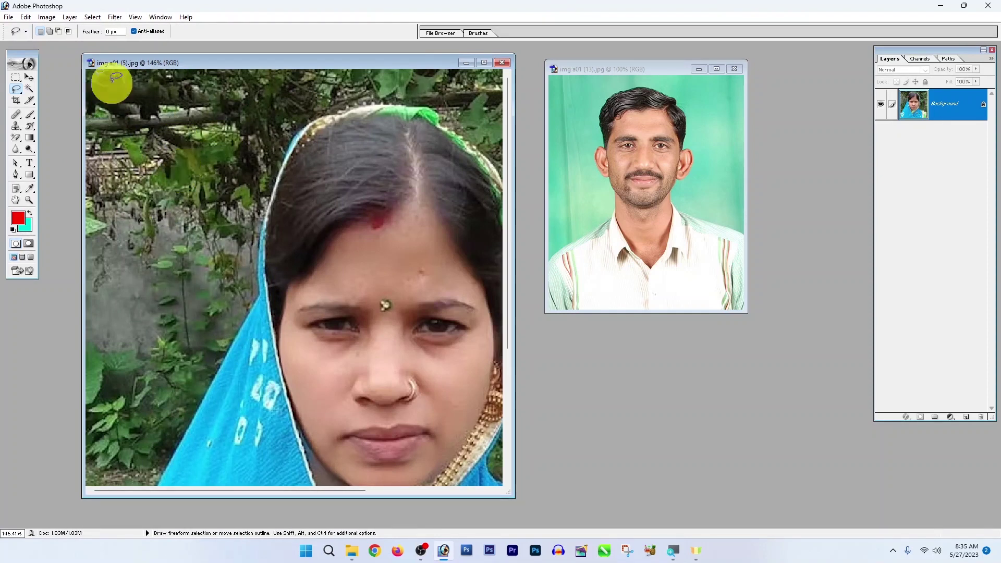
Trace the background beside the woman's veil with the Magnetic Lasso Tool, closing the outline at its starting point
mouse_move(17, 95)
left_mouse_down()
mouse_move(59, 106)
mouse_move(44, 111)
mouse_move(77, 111)
left_mouse_up()
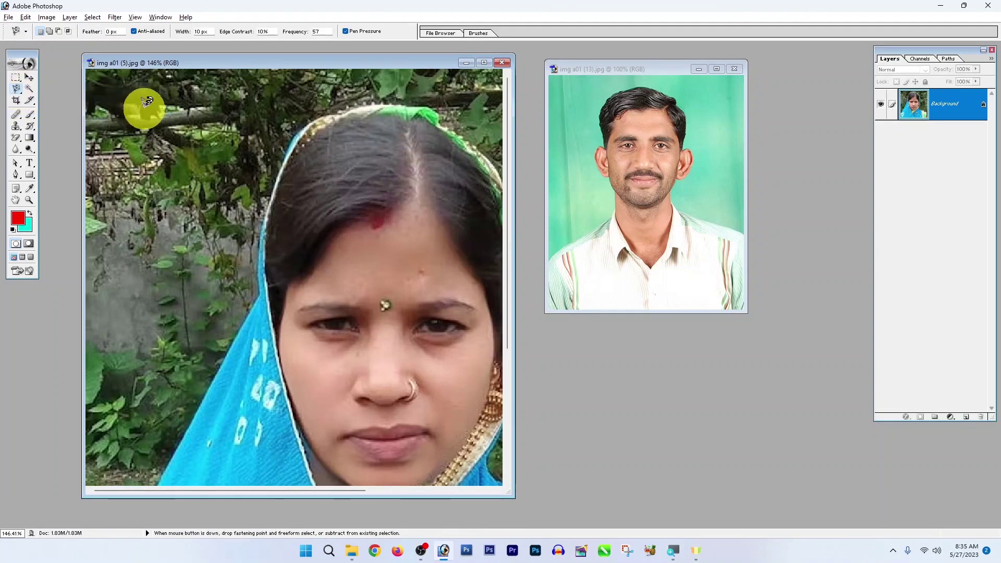
scroll(147, 104, "up", 3)
scroll(149, 105, "down", 8)
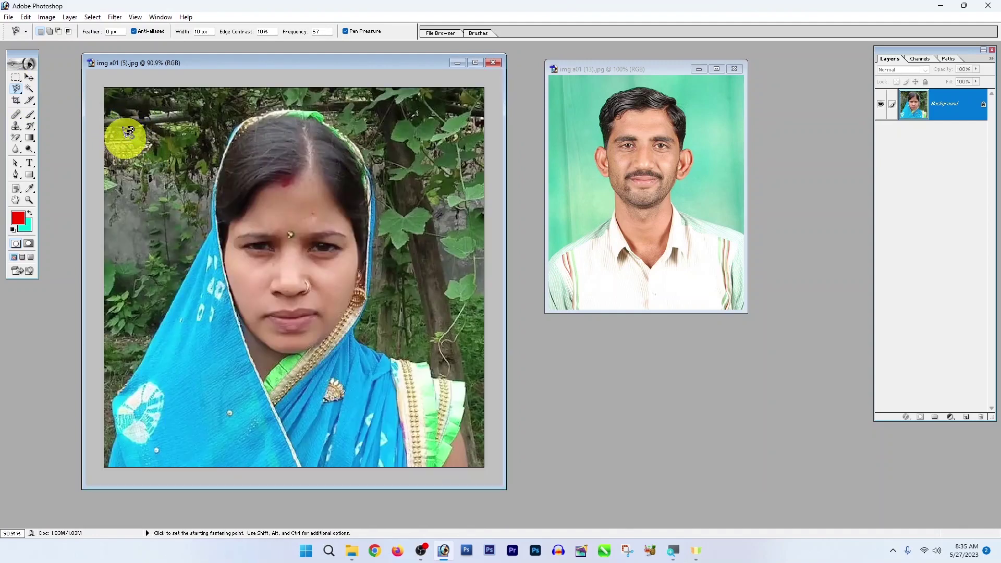
left_click(127, 133)
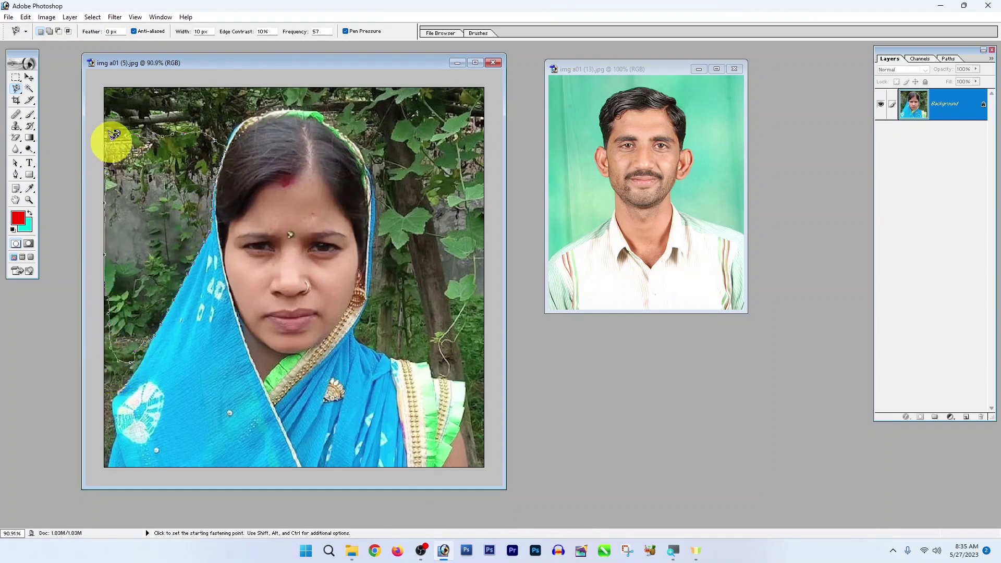
left_click(113, 134)
scroll(166, 189, "down", 6)
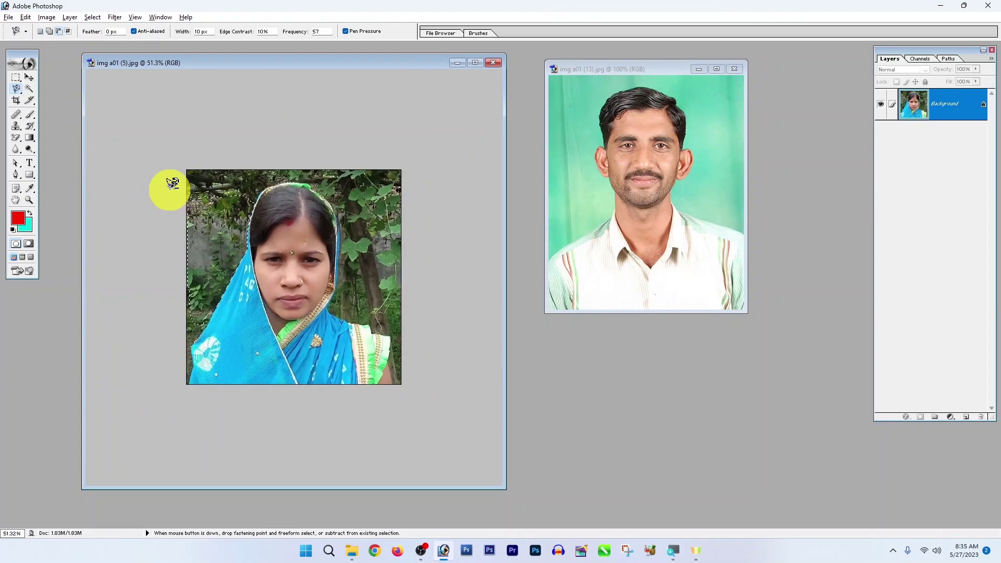
scroll(169, 189, "up", 10)
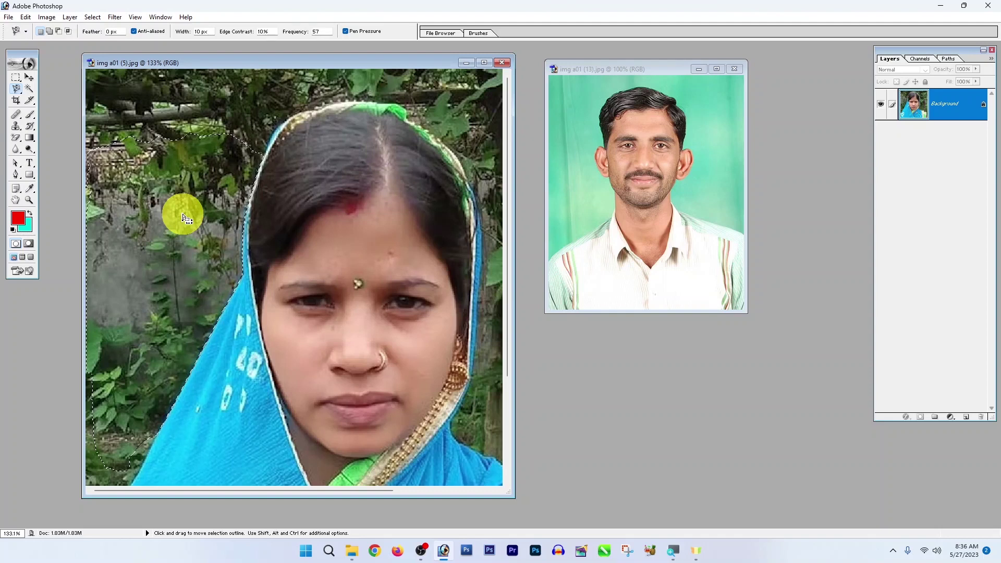
Clear the selected area to the cyan background colour, undo the fill, and deselect the area in the woman's photo
key("Delete")
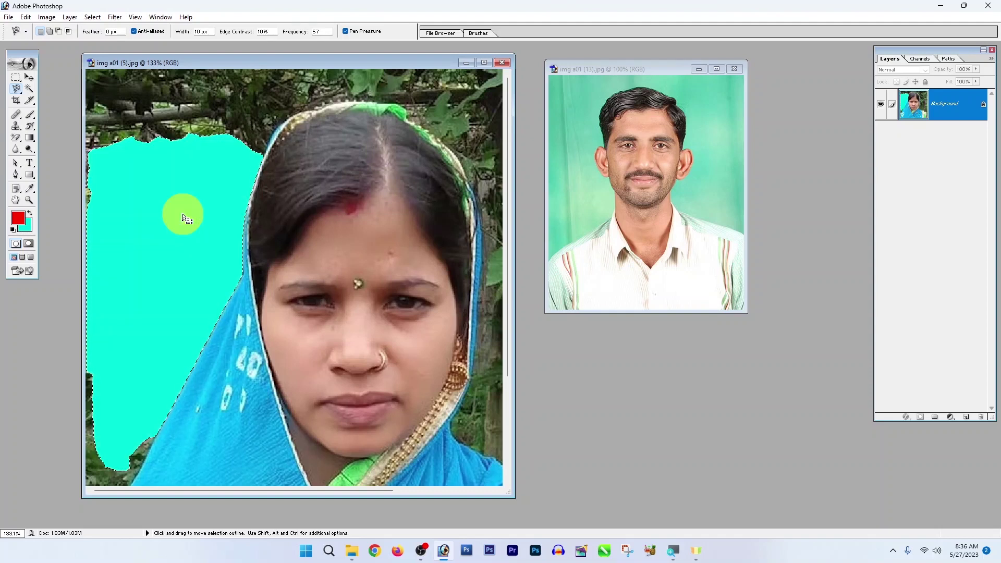
key("ctrl+z")
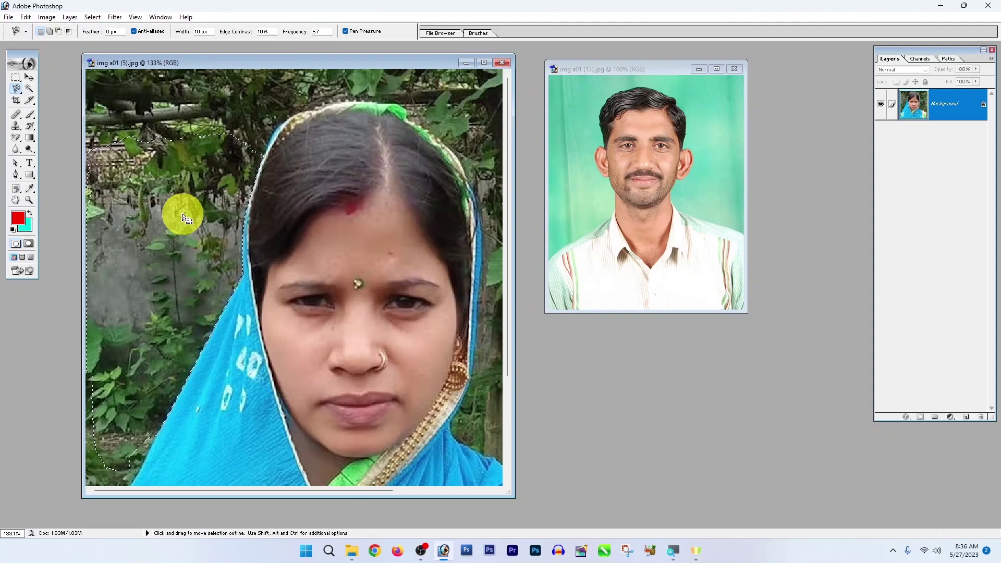
right_click(179, 214)
left_click(191, 215)
key("ctrl+0")
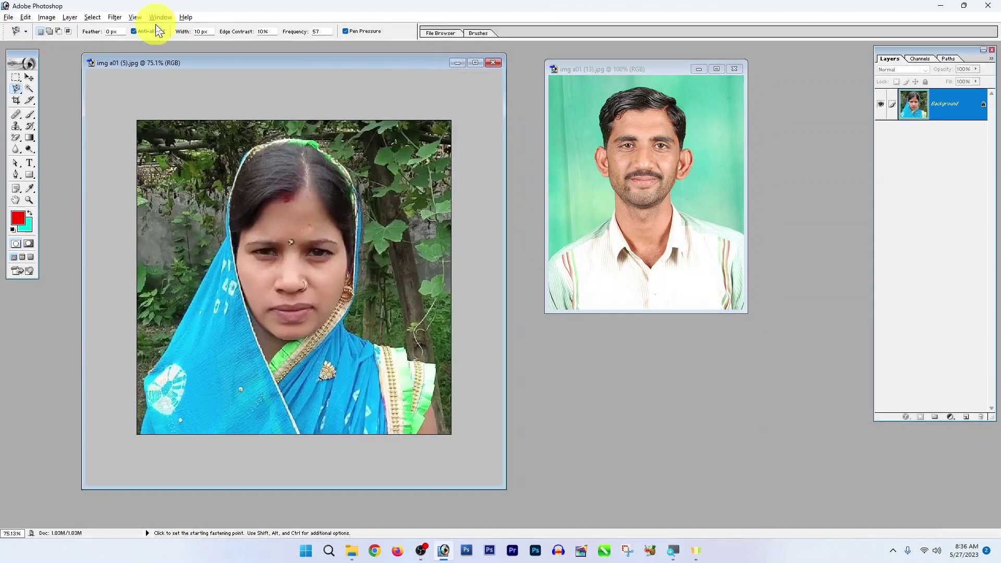
Enlarge the man's photo window beside the woman's and select the green background near his hair with the Magic Wand Tool
left_click(28, 90)
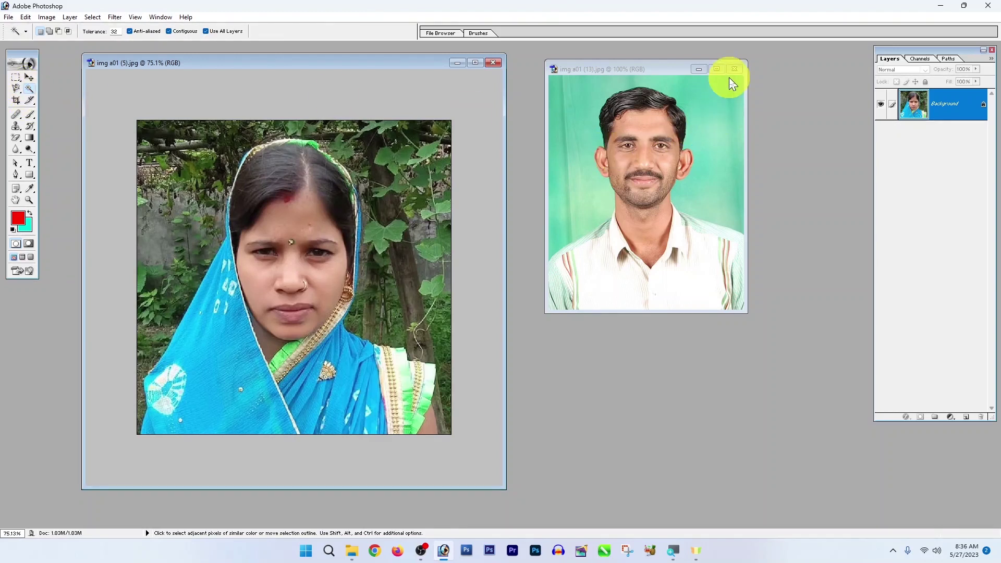
left_click(633, 67)
left_click_drag(609, 70, 593, 65)
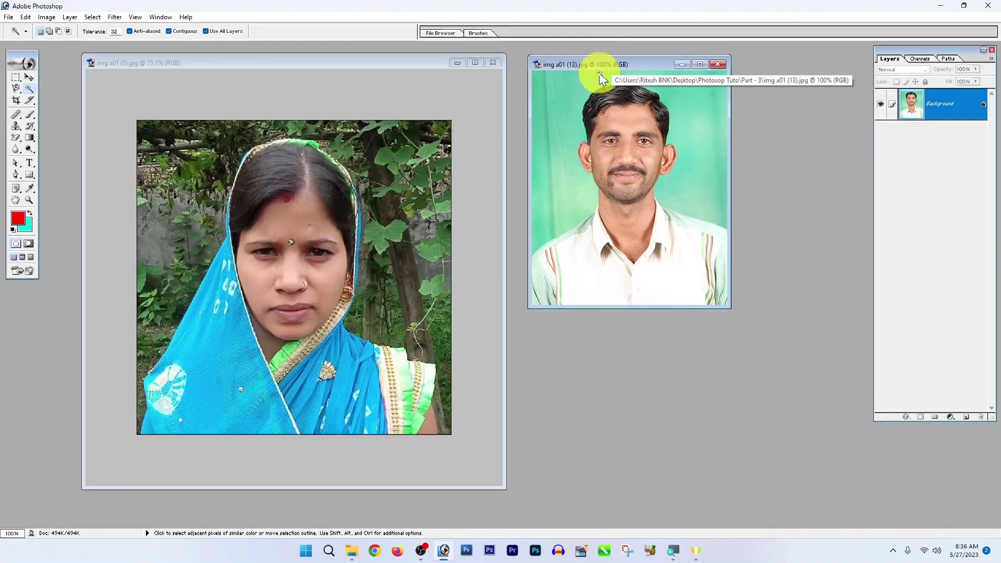
left_click_drag(728, 308, 855, 471)
scroll(599, 222, "up", 4)
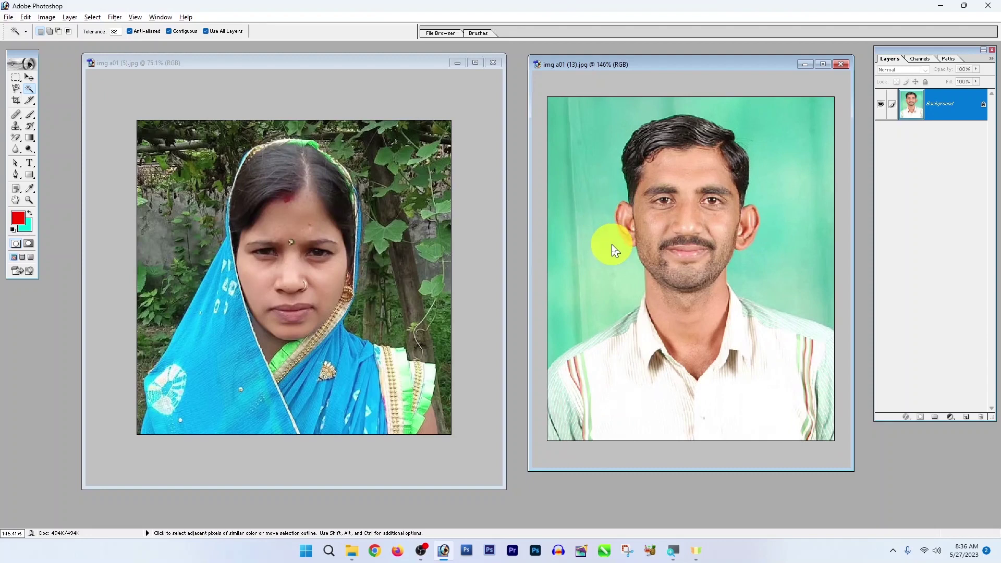
left_click(597, 154)
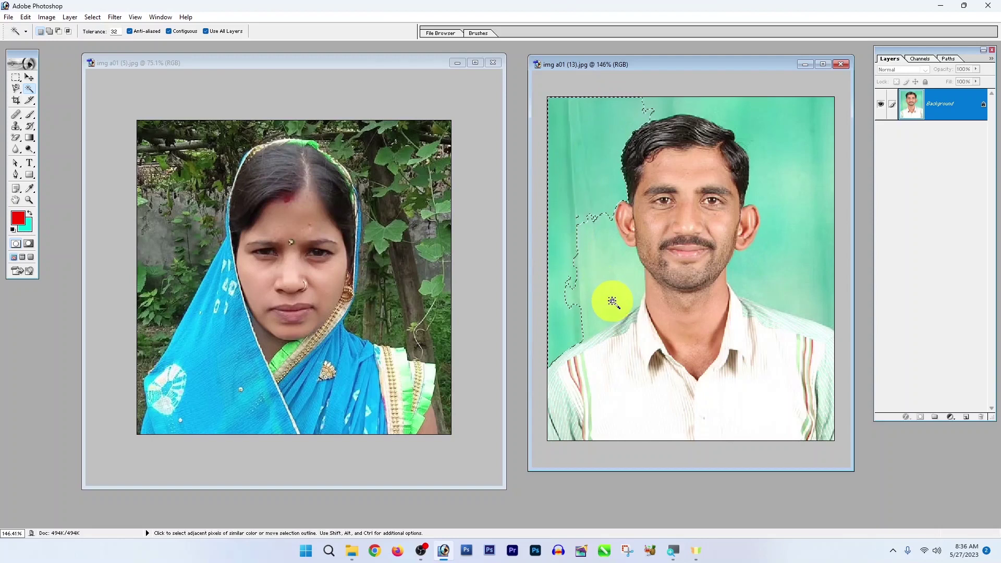
Try the Magic Wand Tool at tolerance 32 on several background spots on both sides of the woman
left_click(394, 169)
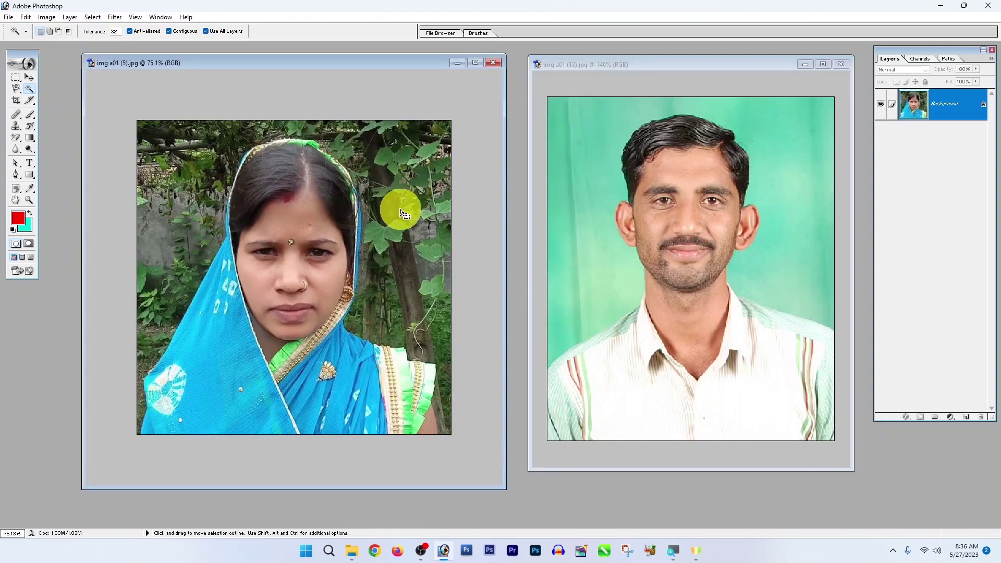
left_click(405, 253)
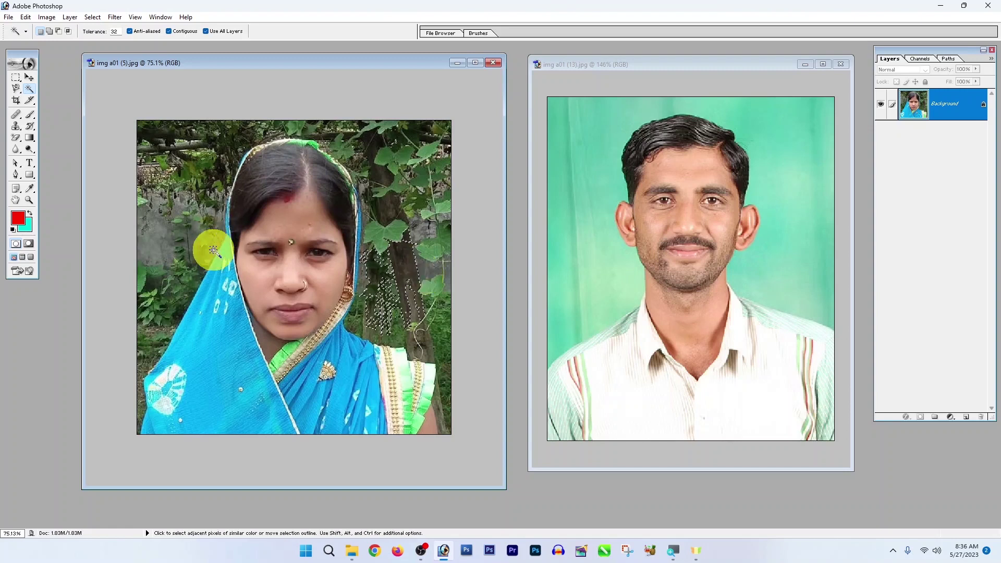
left_click(189, 171)
left_click(176, 218)
left_click(168, 266)
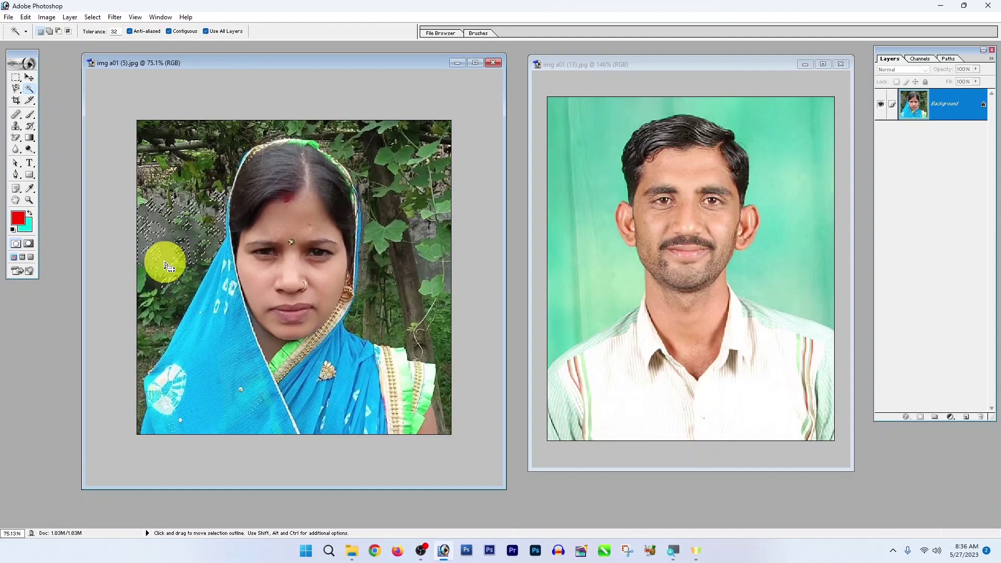
Return to the man's photo and add the remaining green background areas to the Magic Wand selection
left_click(558, 149)
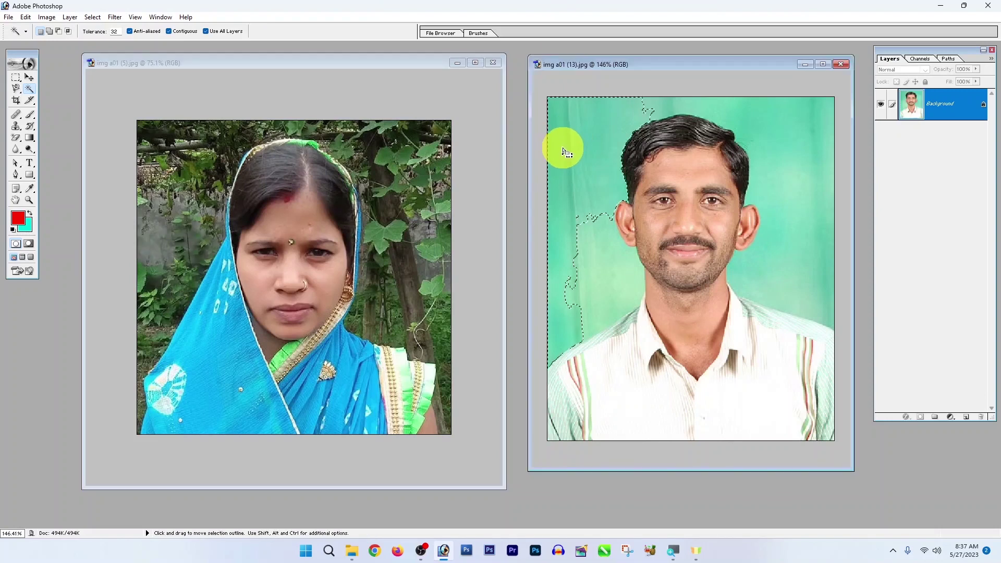
left_click(581, 168)
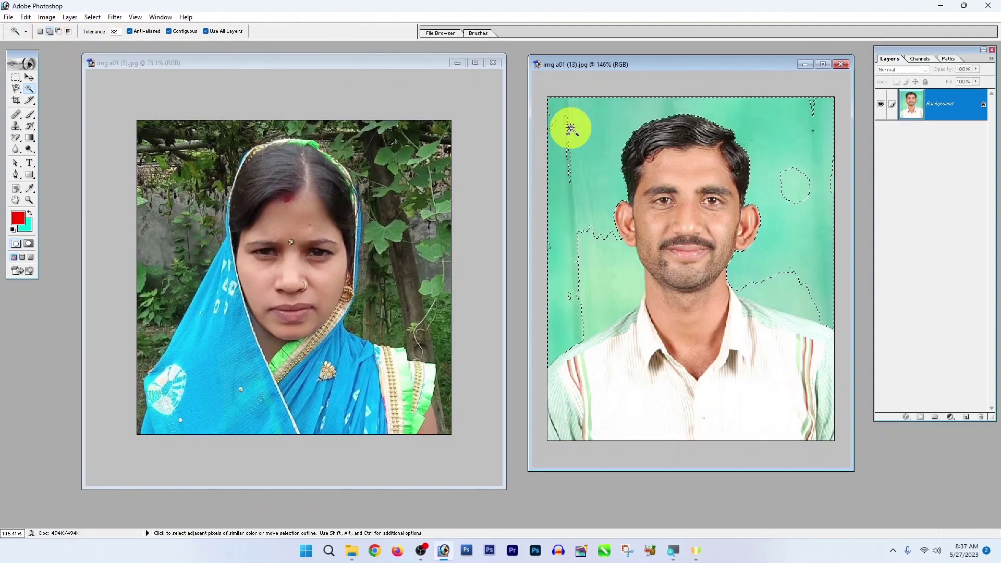
left_click(808, 307)
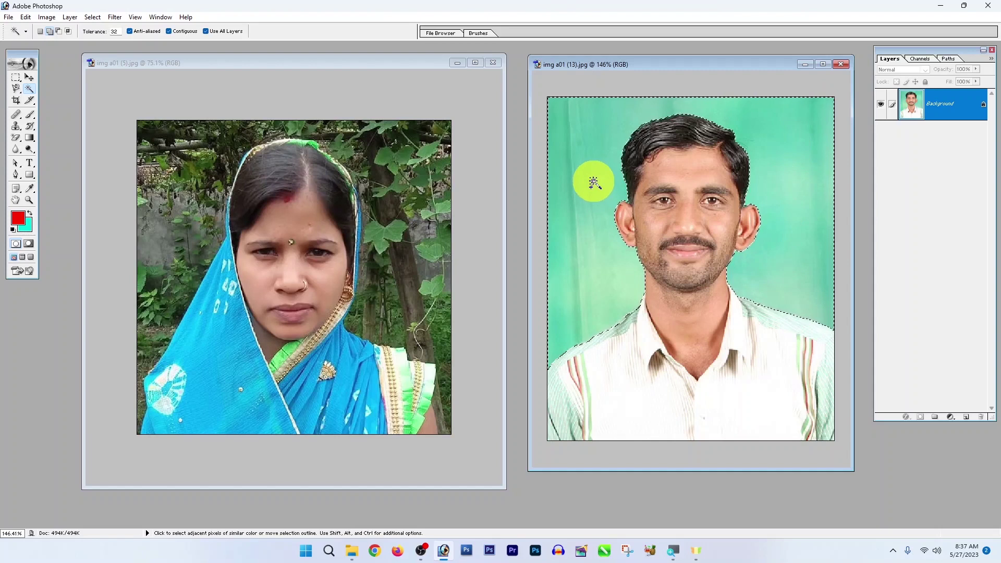
Clear the man's selected backdrop to the cyan background colour, and undo the fill and the added selection areas
scroll(724, 240, "down", 3)
scroll(724, 239, "up", 2)
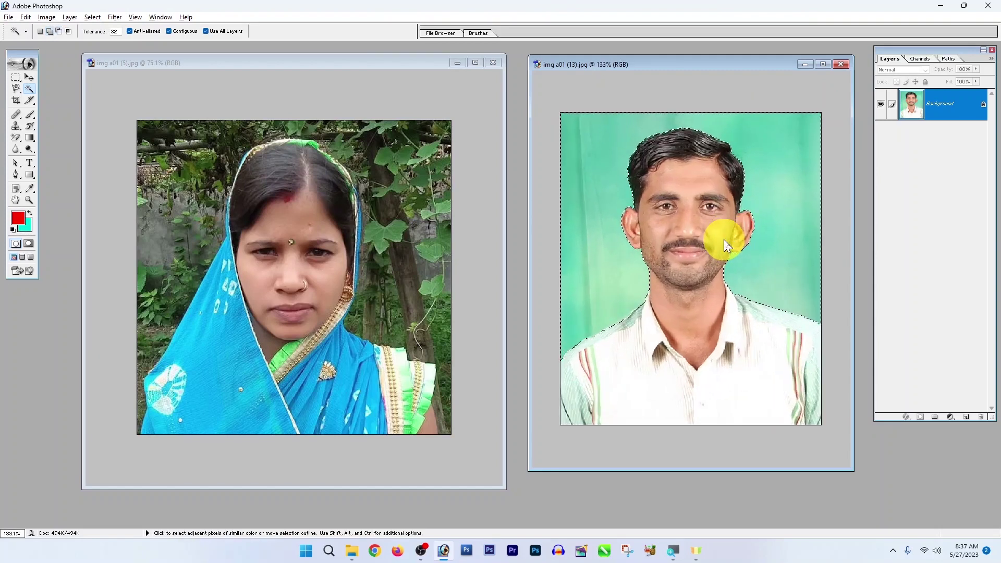
key("Delete")
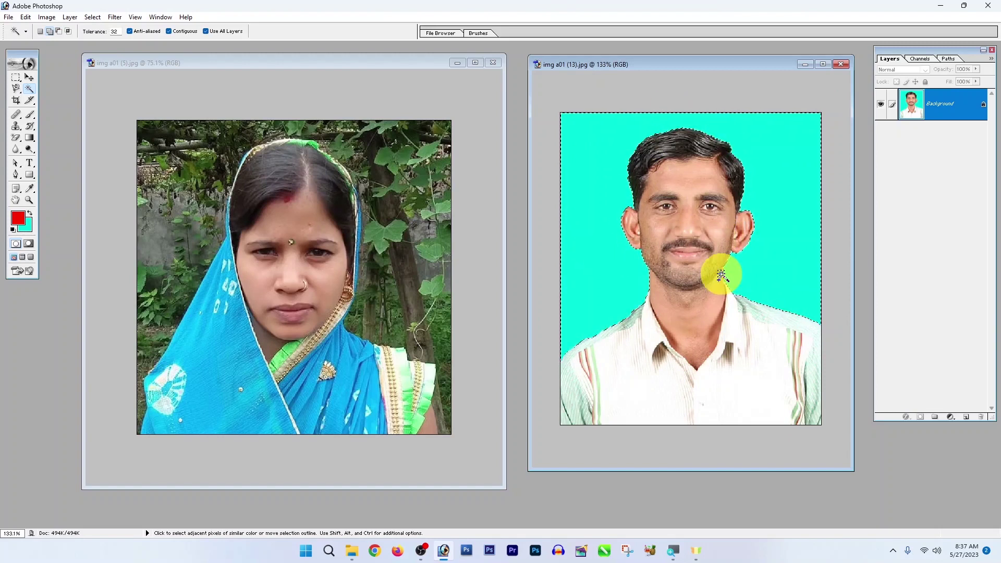
key("ctrl")
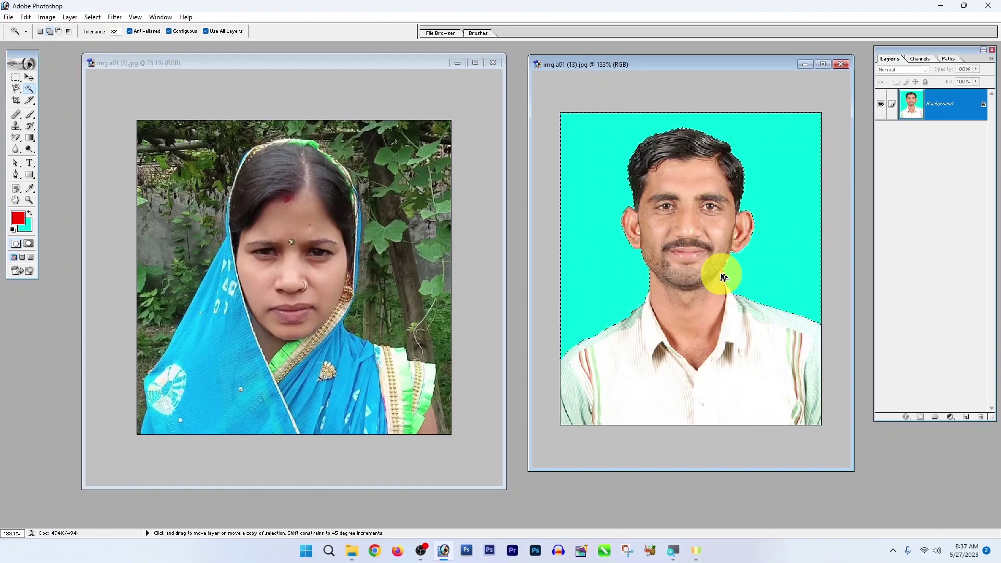
key("ctrl+z")
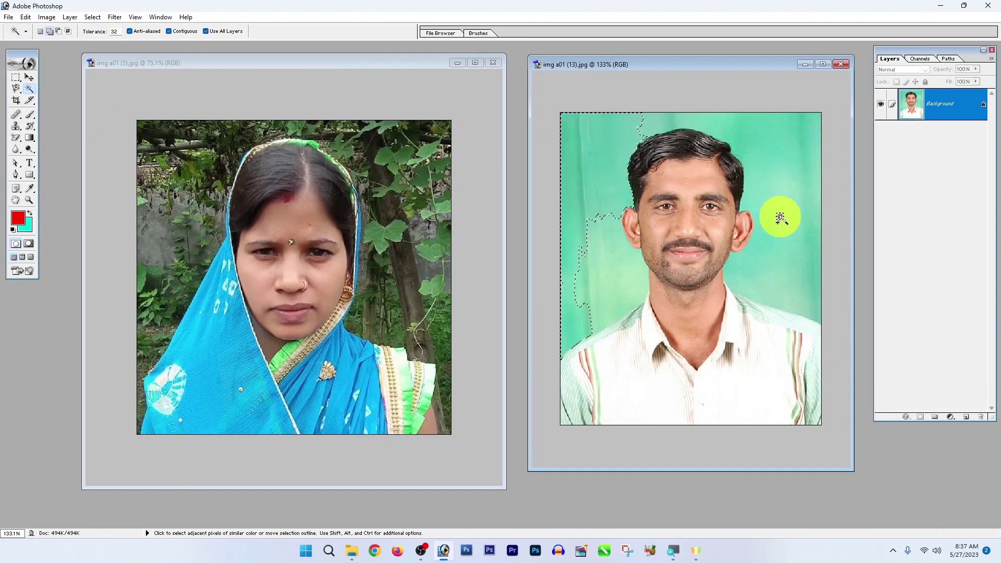
Start a new Magic Wand selection above the man's hair and add background areas until the whole green backdrop is selected
left_click(40, 31)
left_click(696, 122)
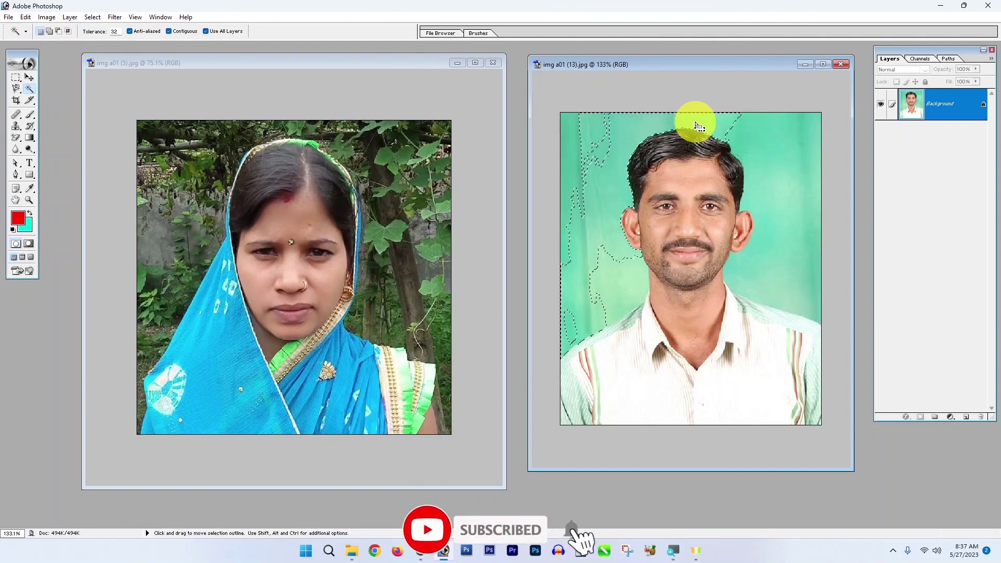
left_click(49, 31)
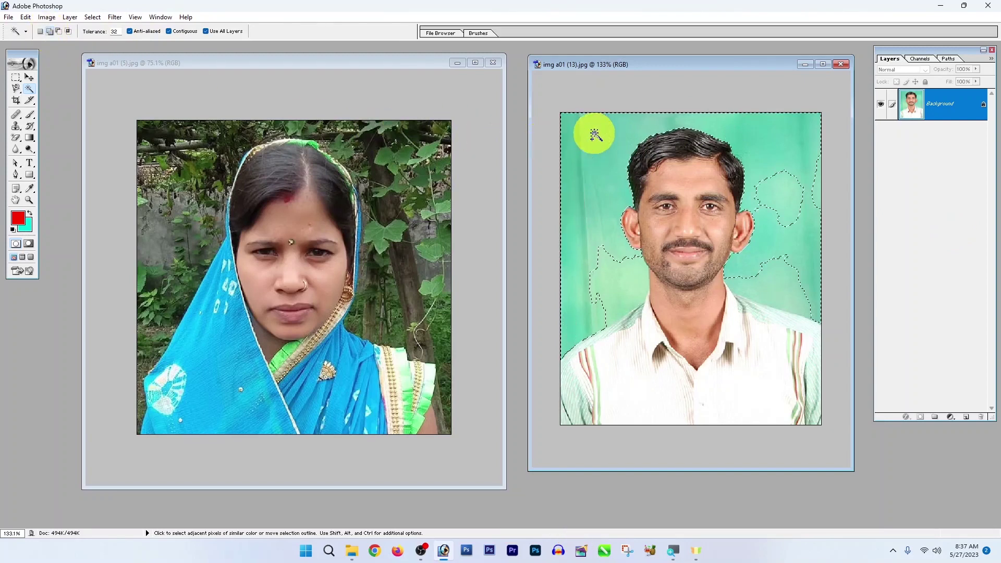
left_click(608, 264)
left_click(773, 255)
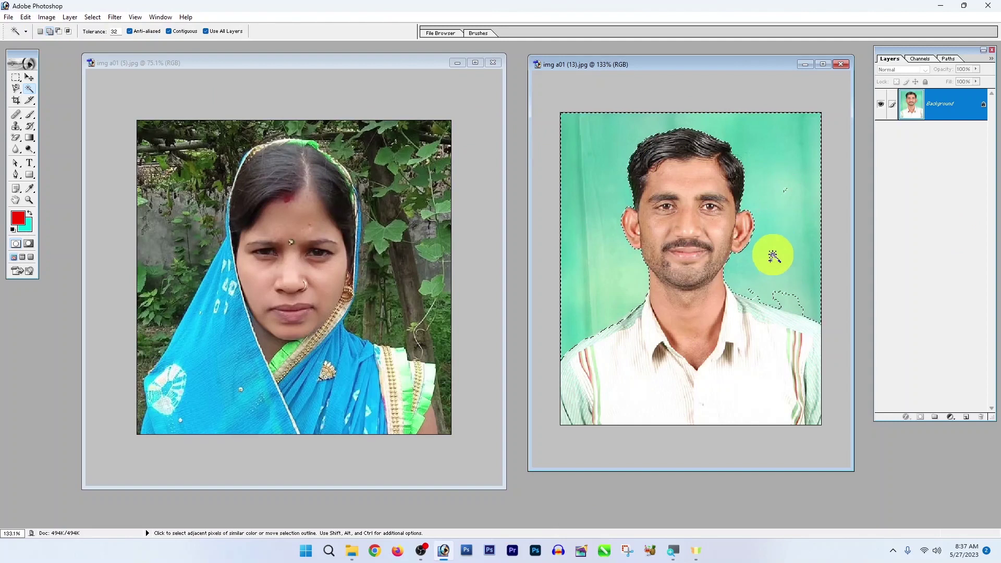
left_click(772, 240)
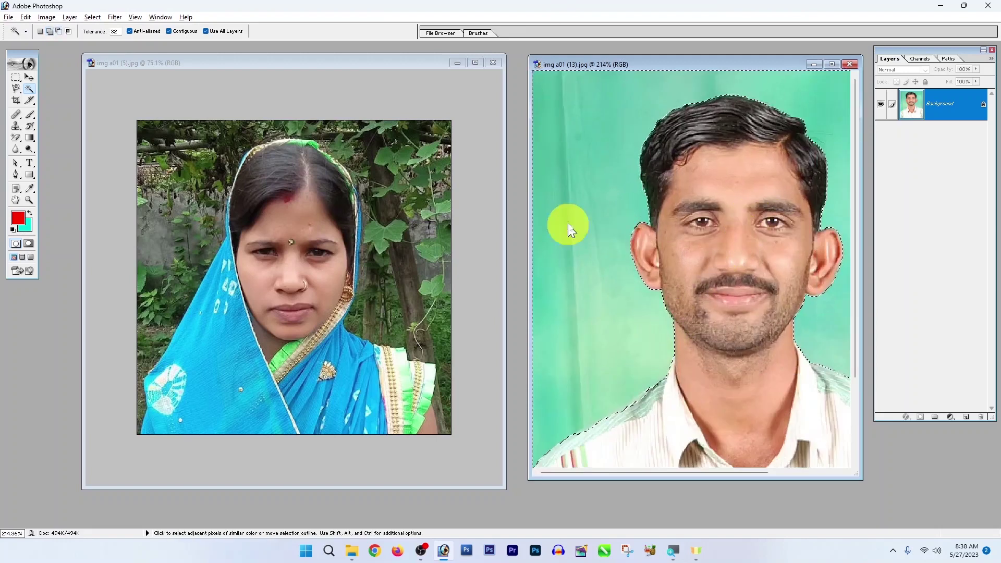
scroll(776, 221, "down", 4)
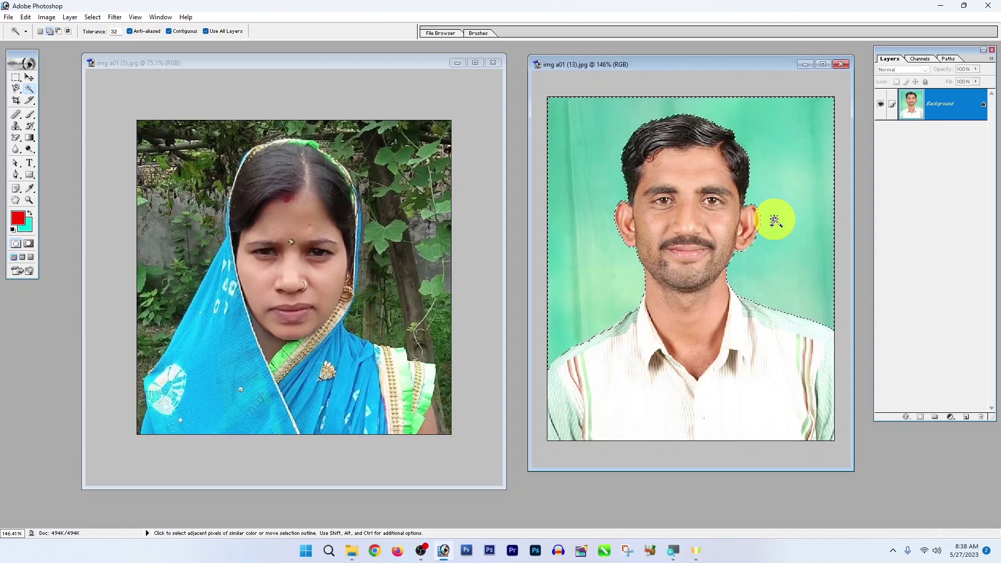
Switch to the Lasso Tool while keeping the man's background selection active
left_click(16, 89)
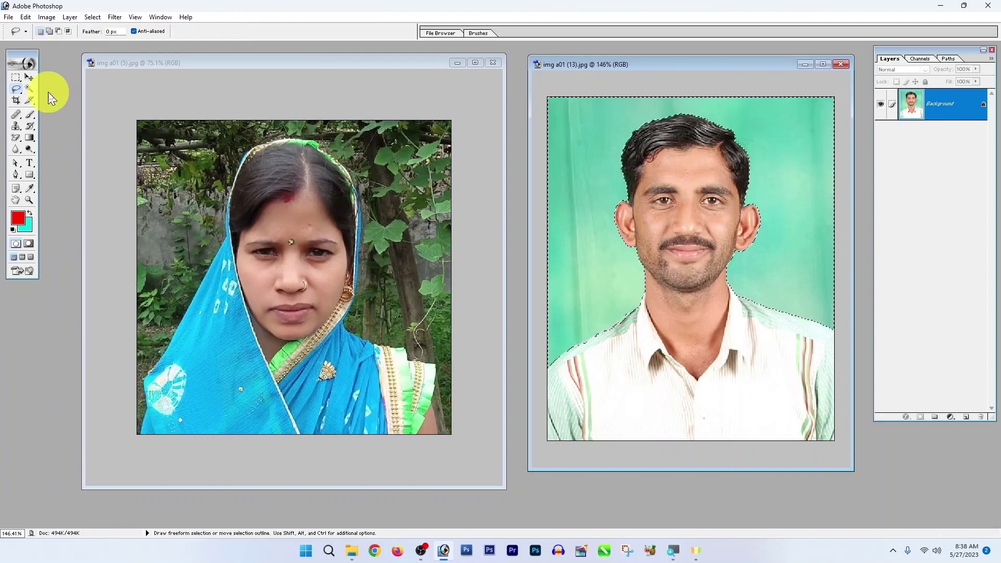